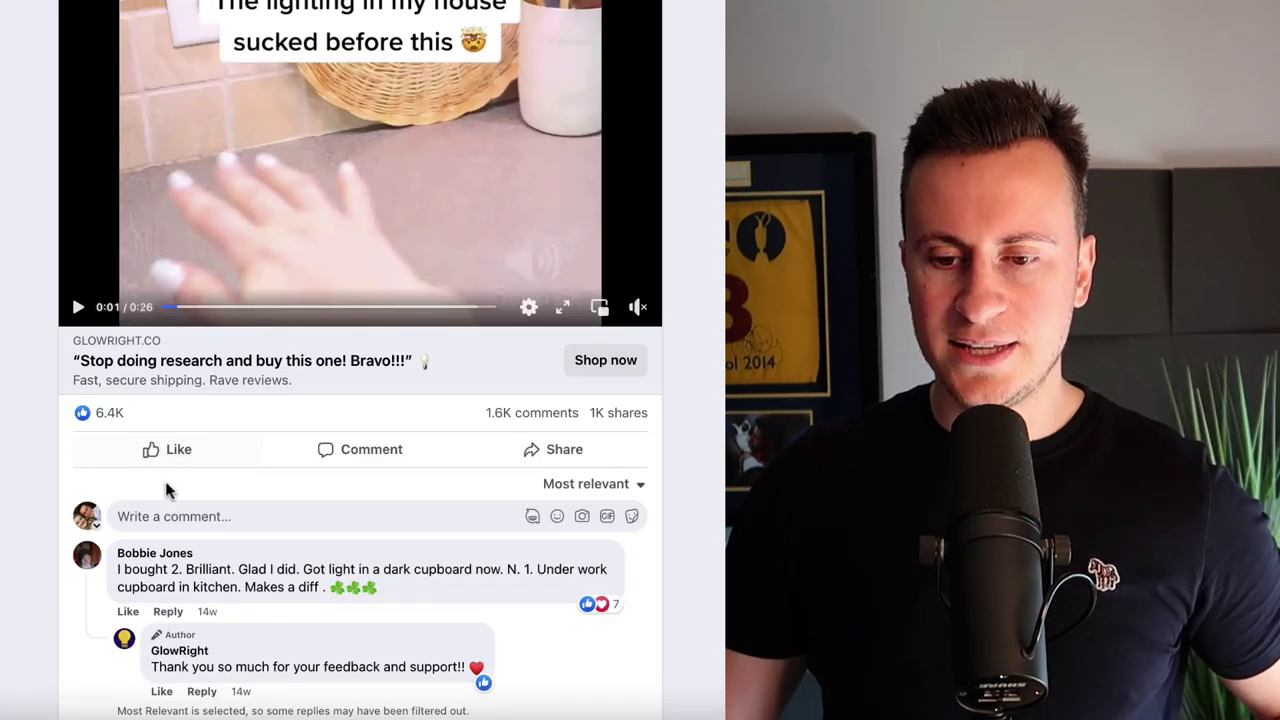
Step: Examine the engagement and the most relevant customer comments on GlowRight's motion-sensor light ad
scroll(163, 486, down, 2)
mouse_move(105, 222)
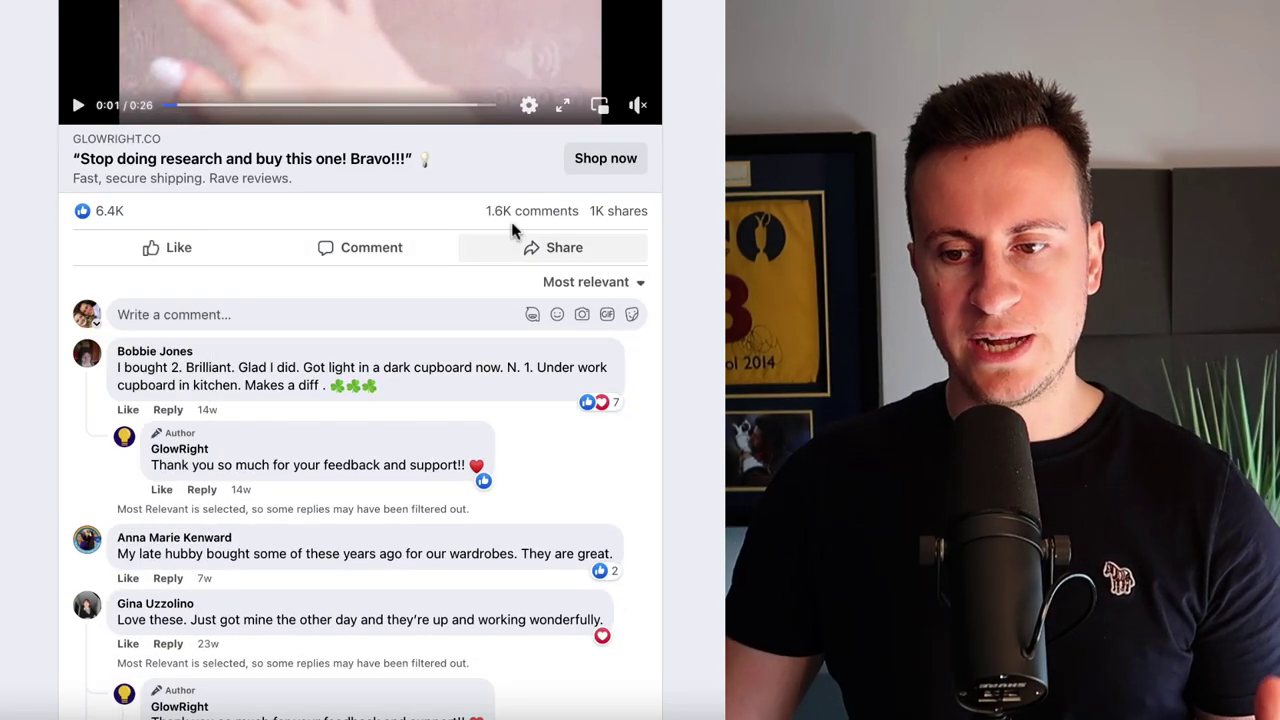
mouse_move(665, 222)
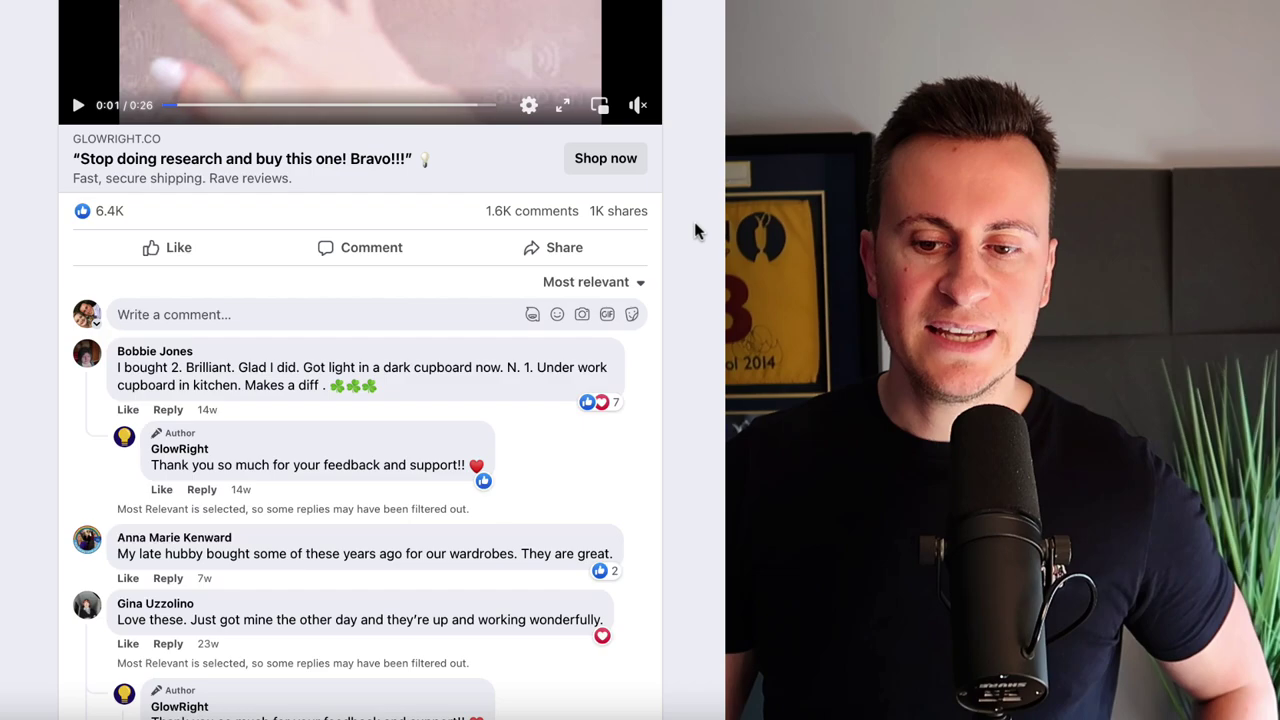
scroll(712, 282, down, 3)
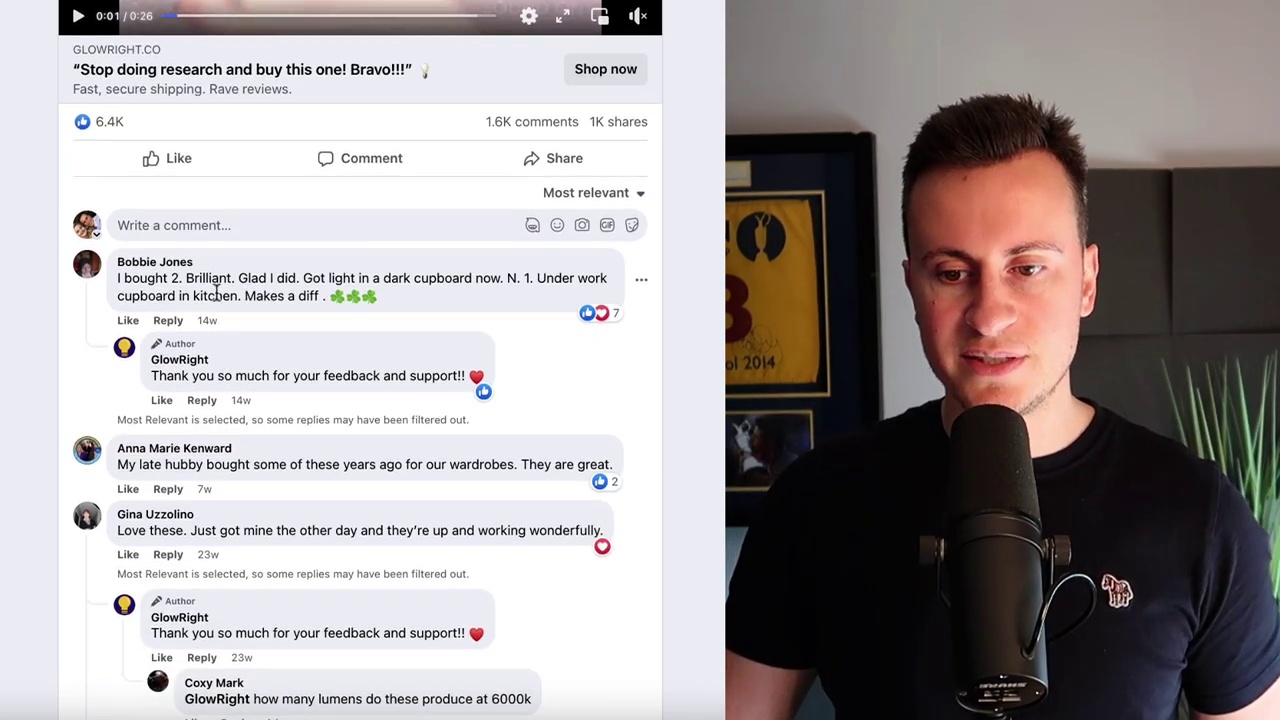
drag(122, 125, 218, 122)
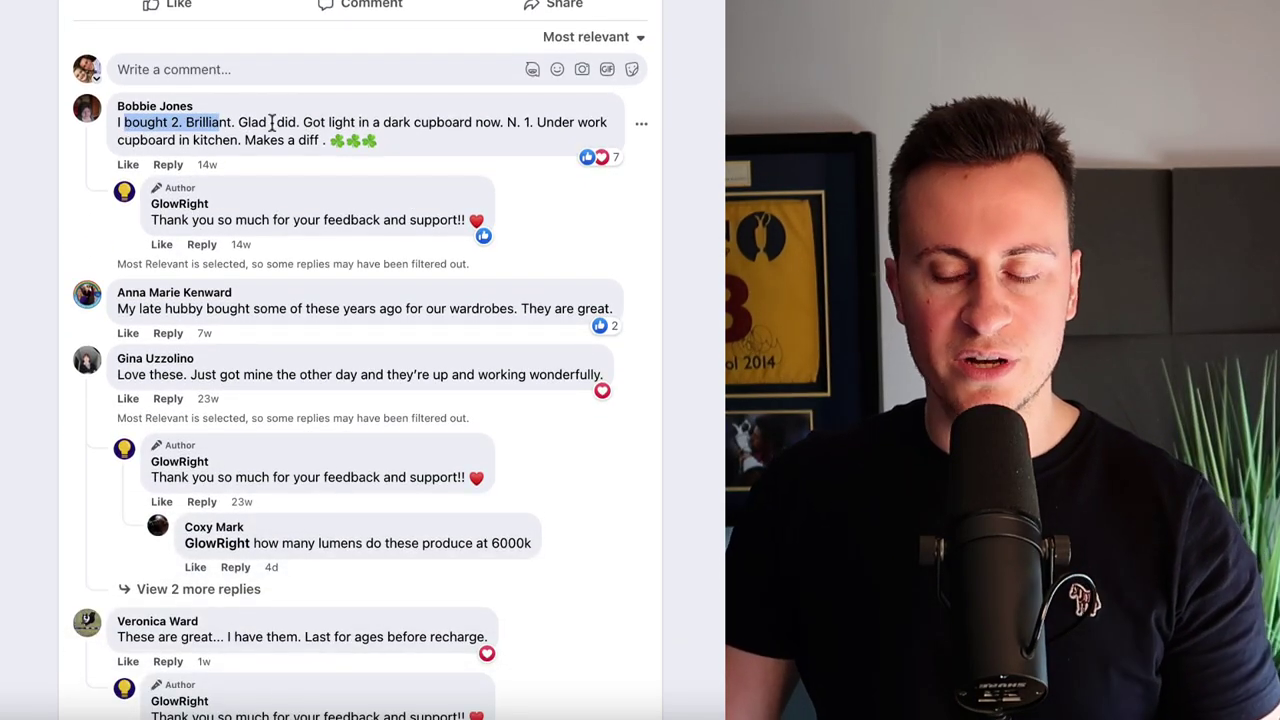
scroll(274, 127, down, 1)
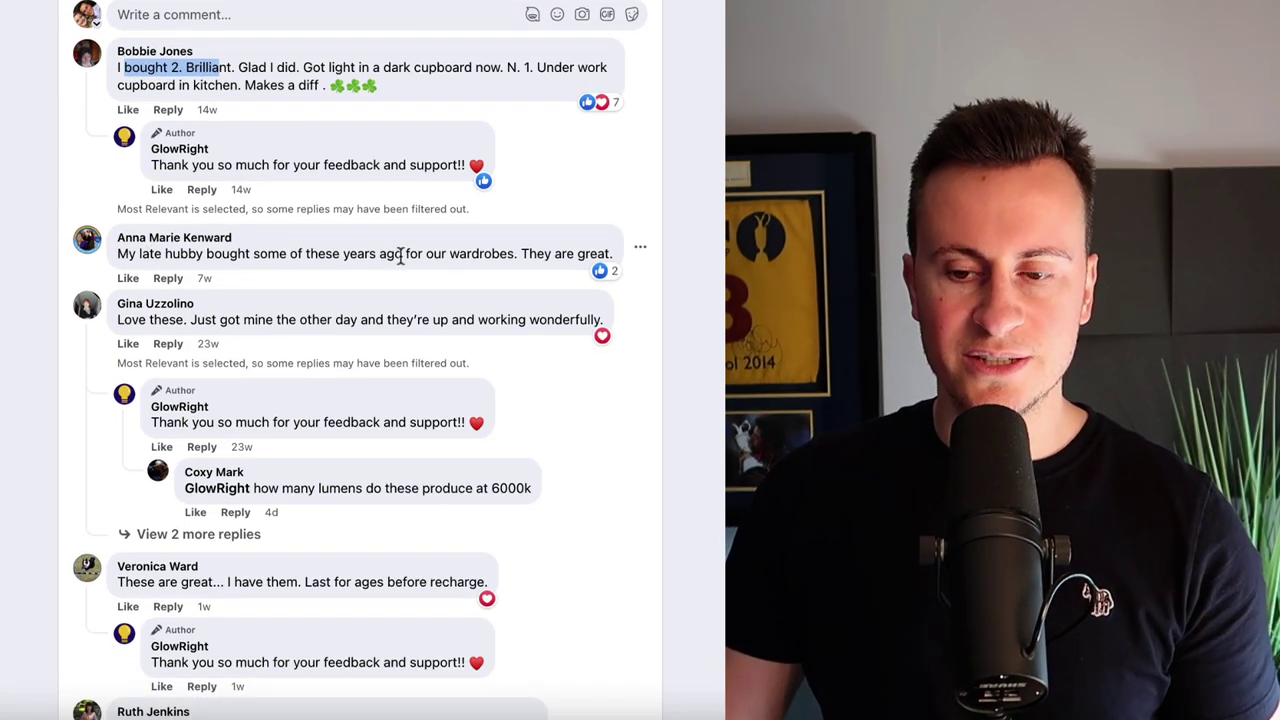
scroll(286, 289, down, 1)
scroll(163, 246, down, 3)
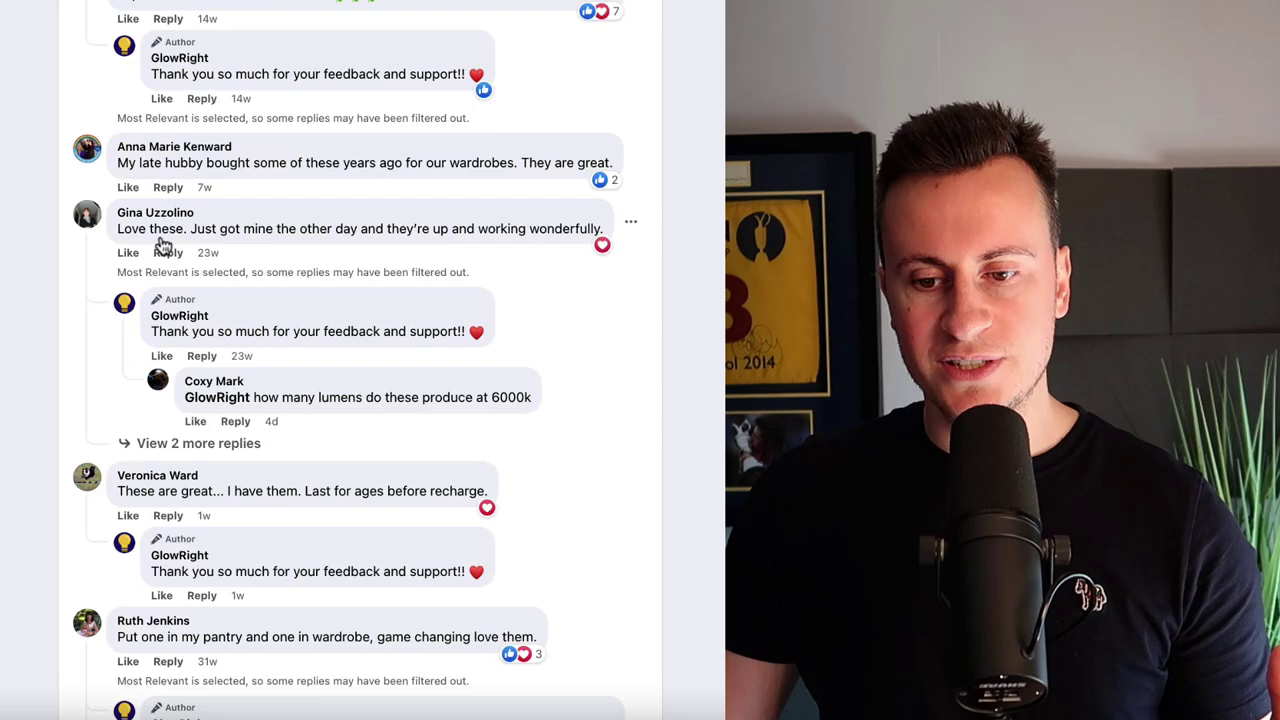
scroll(165, 240, down, 2)
drag(140, 262, 178, 263)
scroll(180, 268, down, 2)
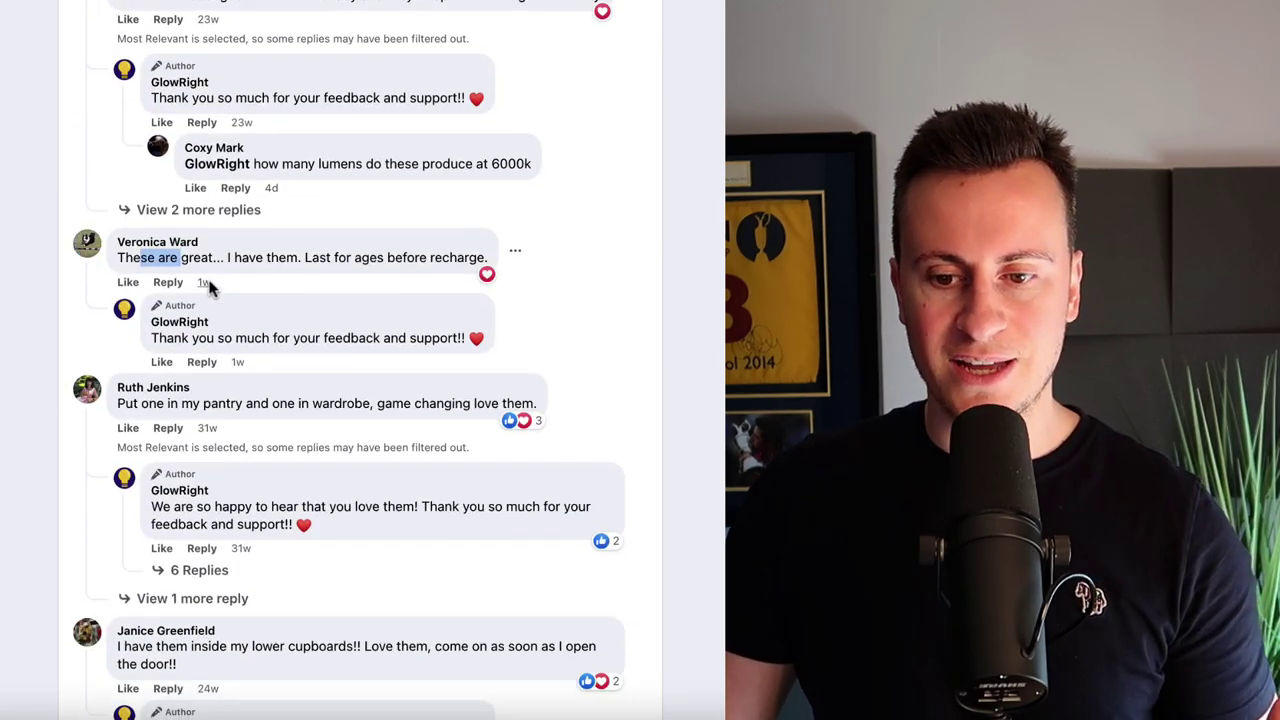
drag(167, 309, 268, 310)
scroll(270, 312, down, 3)
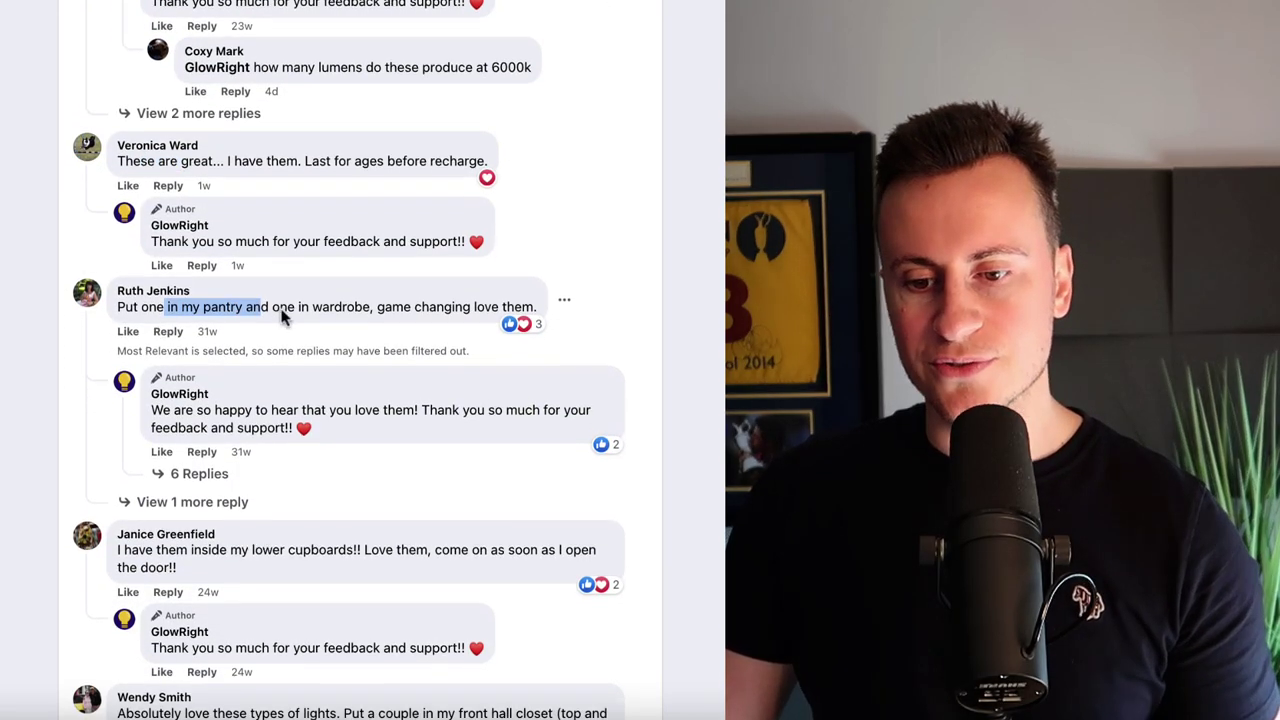
scroll(254, 297, down, 3)
drag(156, 250, 290, 257)
scroll(292, 258, down, 1)
drag(202, 367, 310, 370)
scroll(310, 370, down, 4)
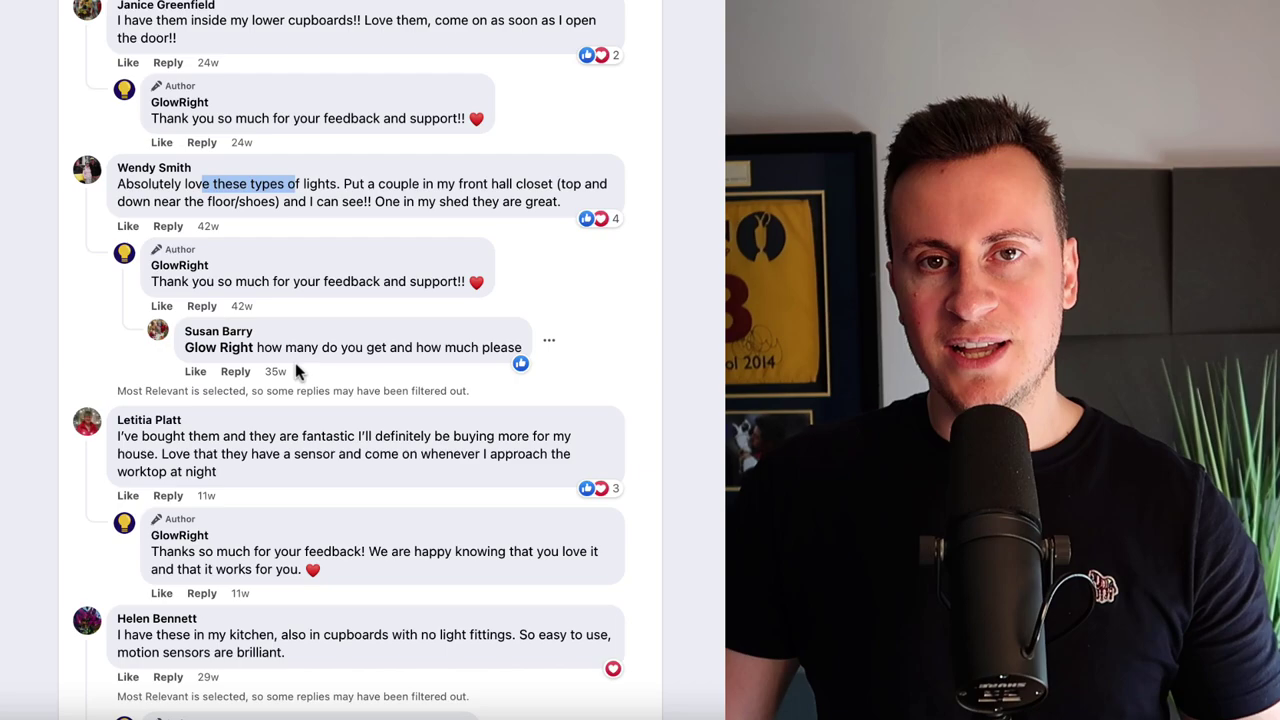
click(705, 248)
Step: Sort the GlowRight ad's comments by newest, load more of them and read the recent customer feedback and questions
scroll(705, 250, up, 8)
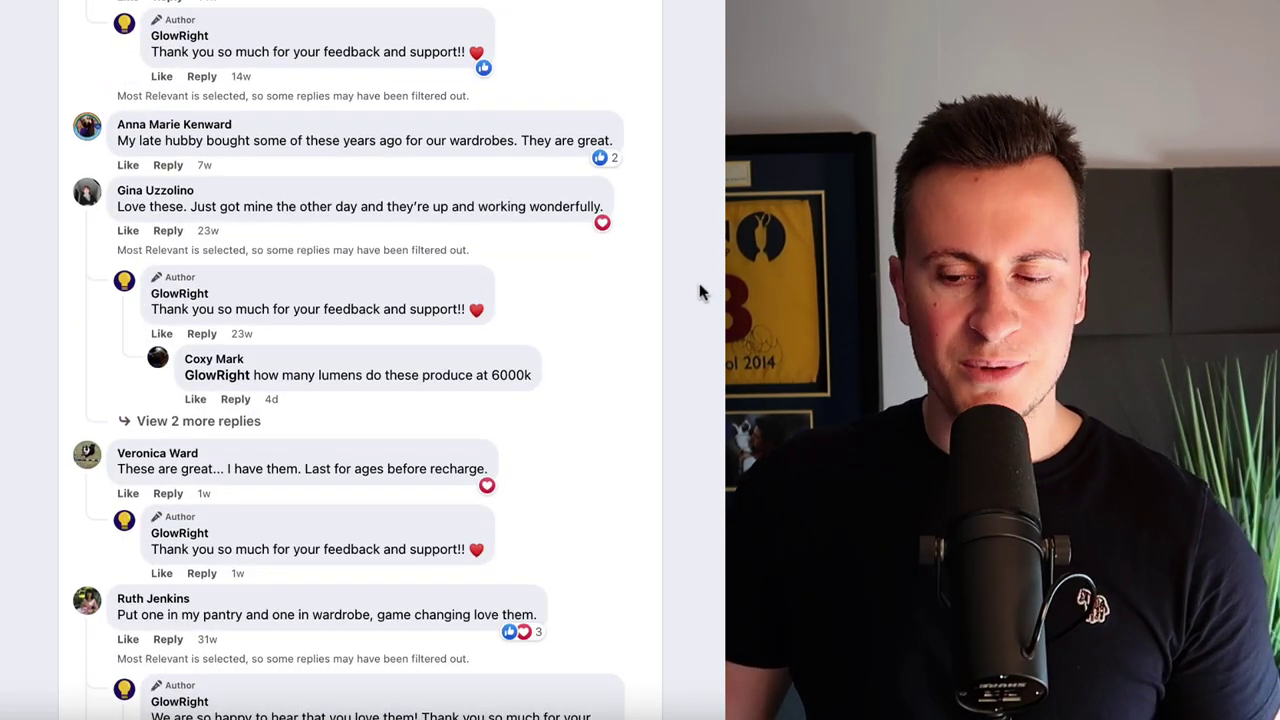
scroll(702, 292, up, 2)
scroll(699, 284, up, 1)
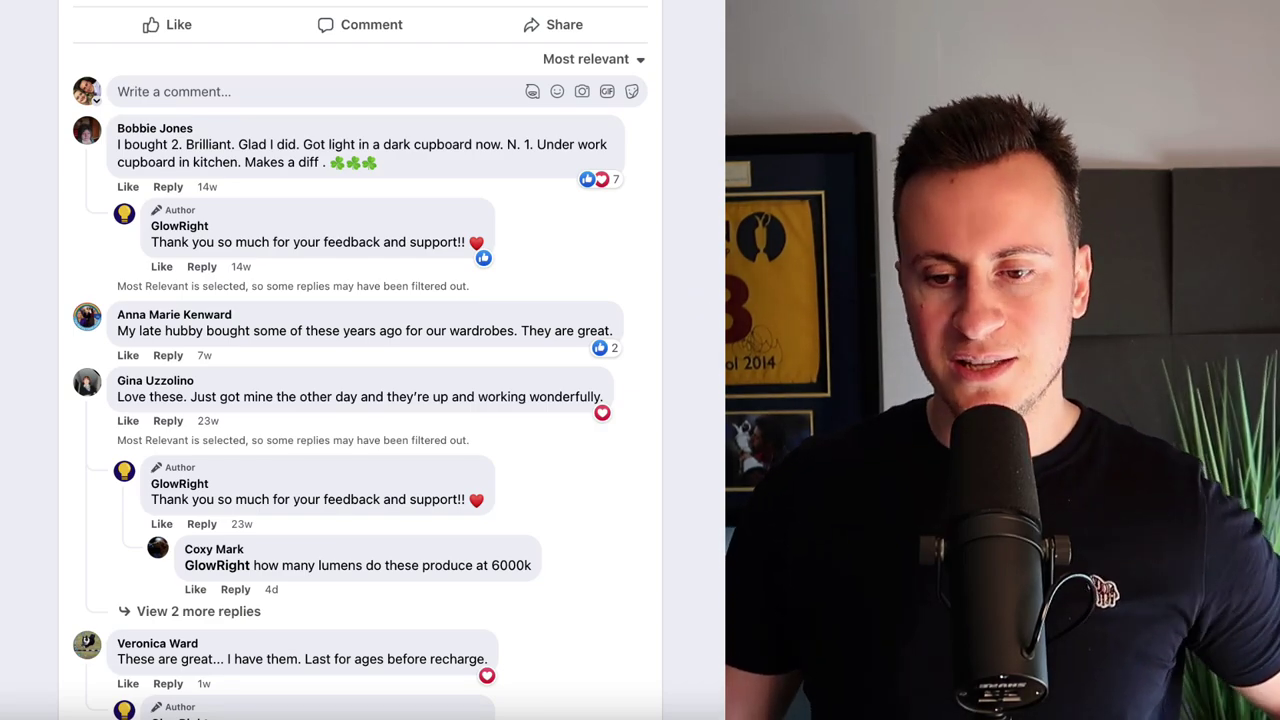
scroll(240, 338, down, 1)
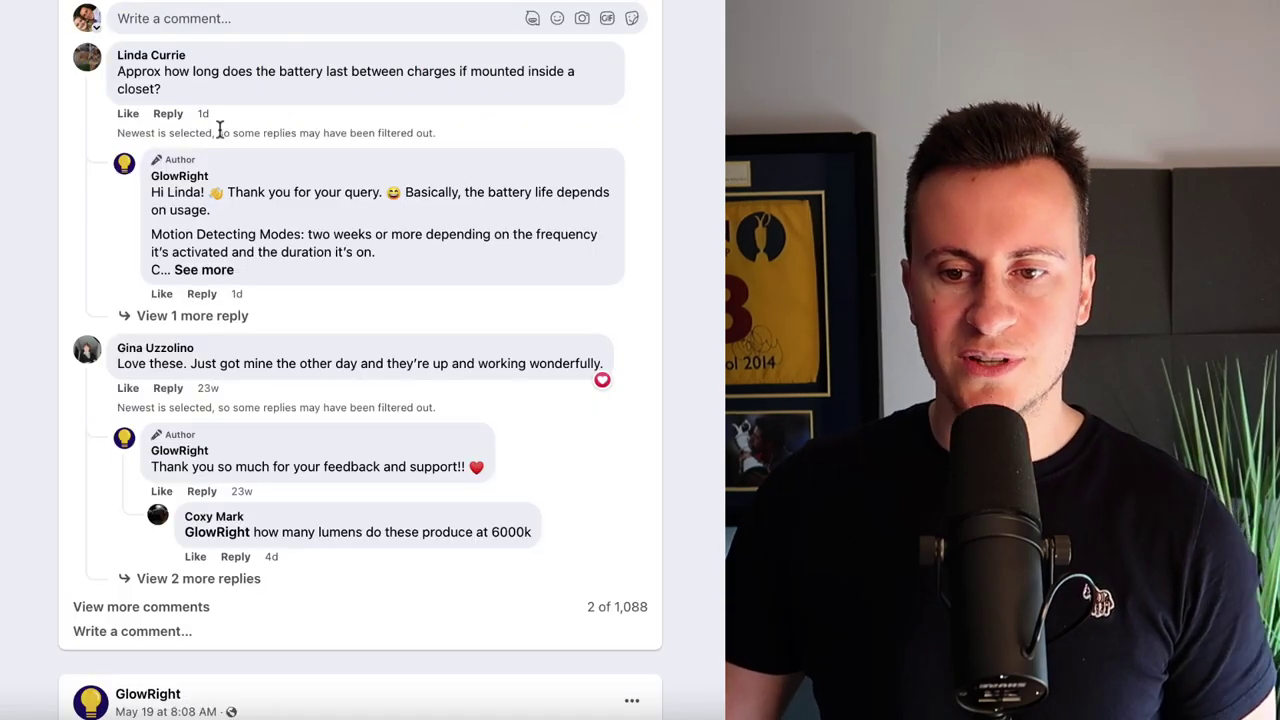
scroll(225, 110, down, 5)
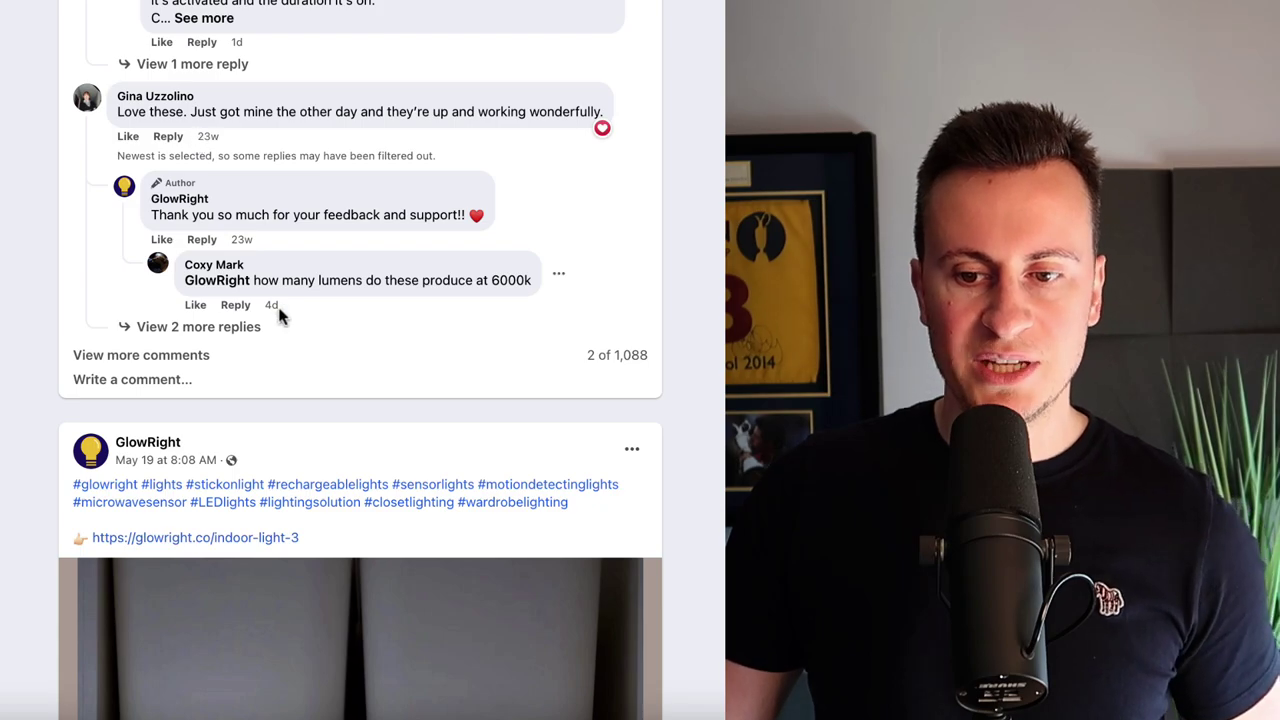
click(178, 370)
scroll(257, 380, down, 10)
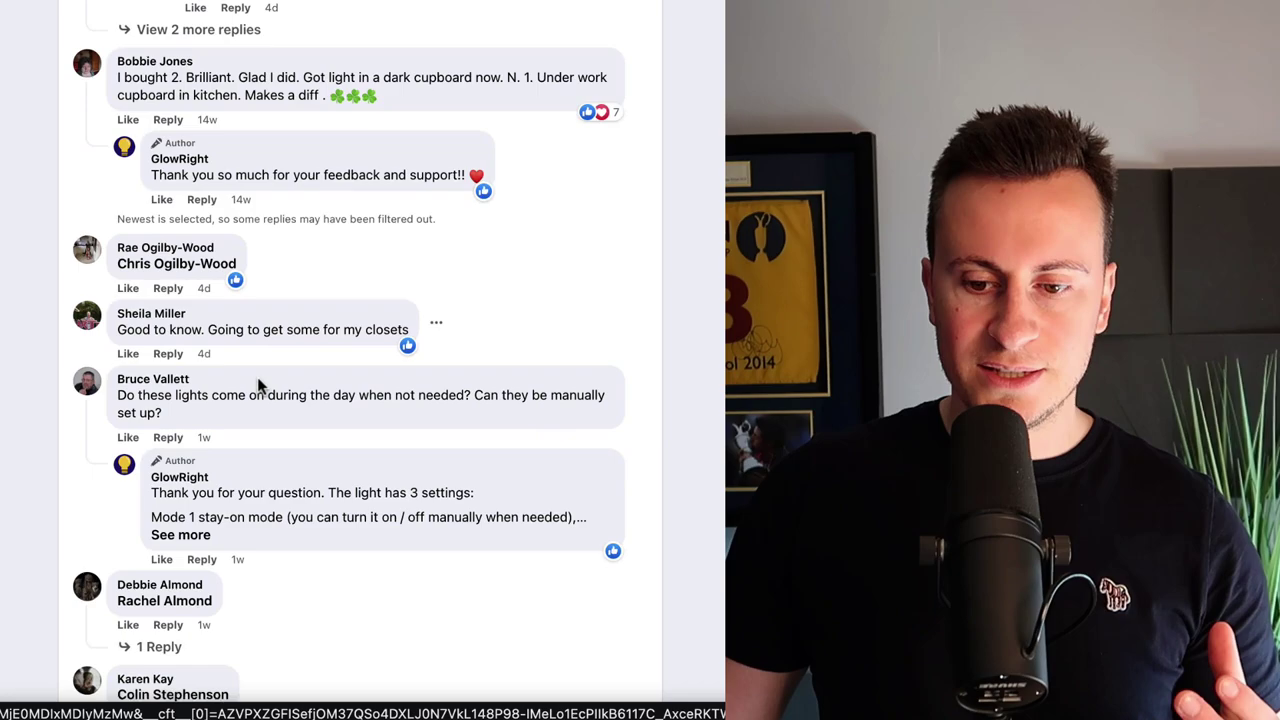
scroll(280, 370, down, 6)
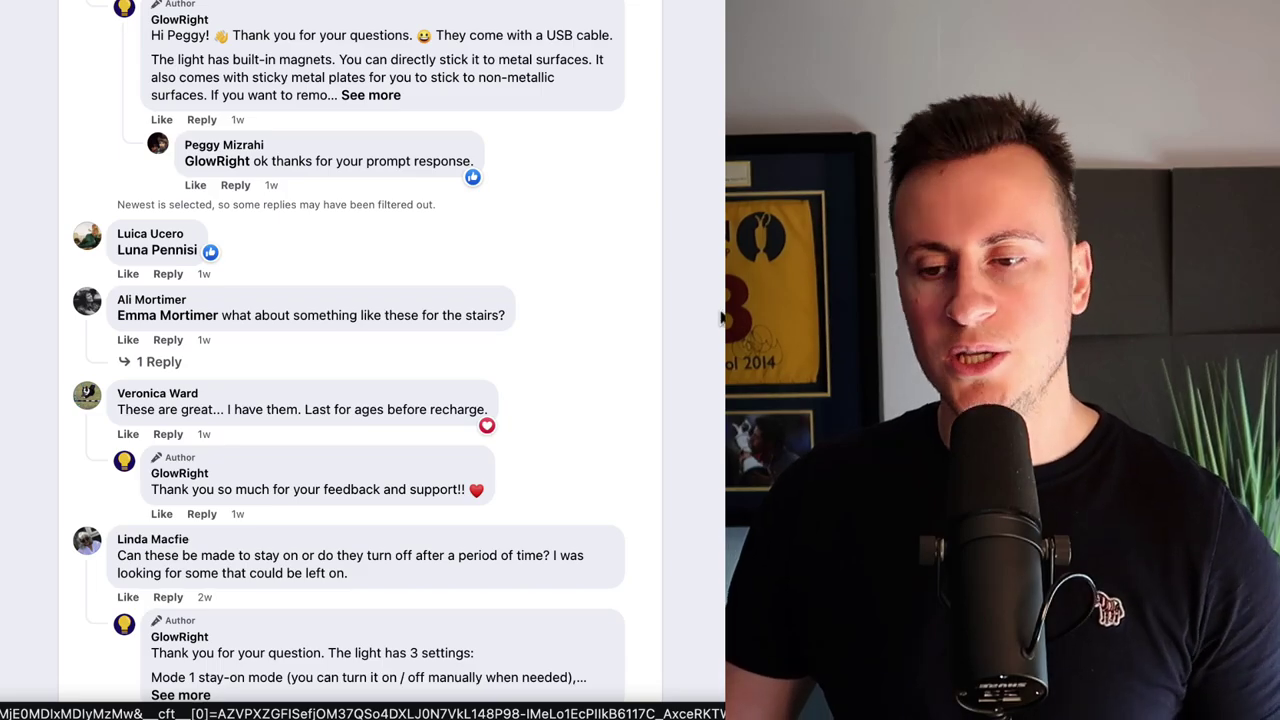
scroll(360, 360, up, 10)
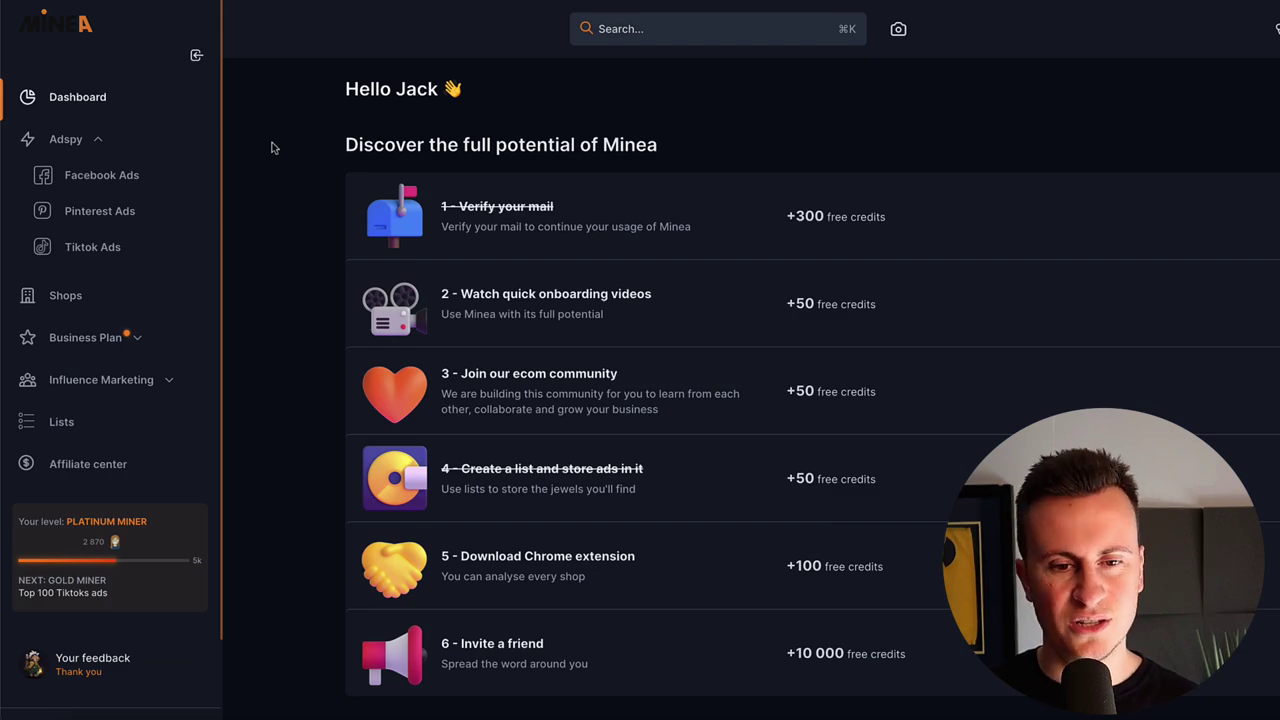
Step: Open the Facebook Ads search in Minea and apply the saved JACKO quick query
click(101, 183)
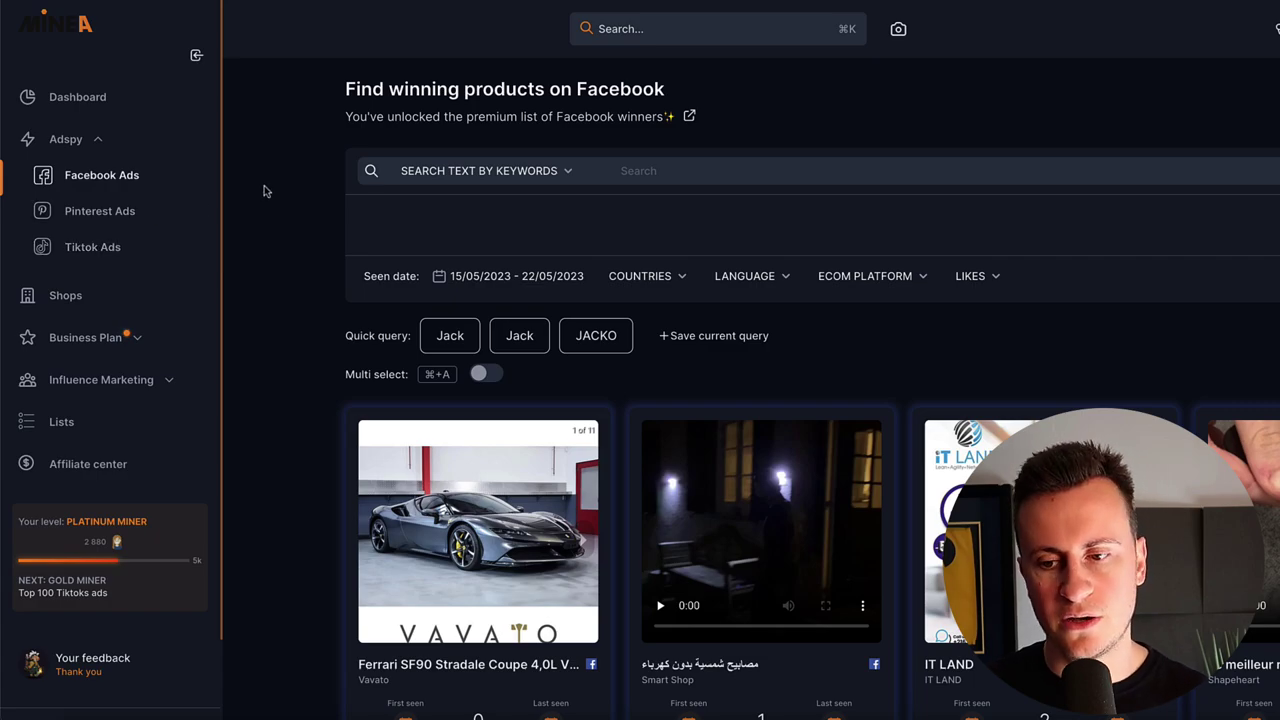
scroll(268, 192, down, 1)
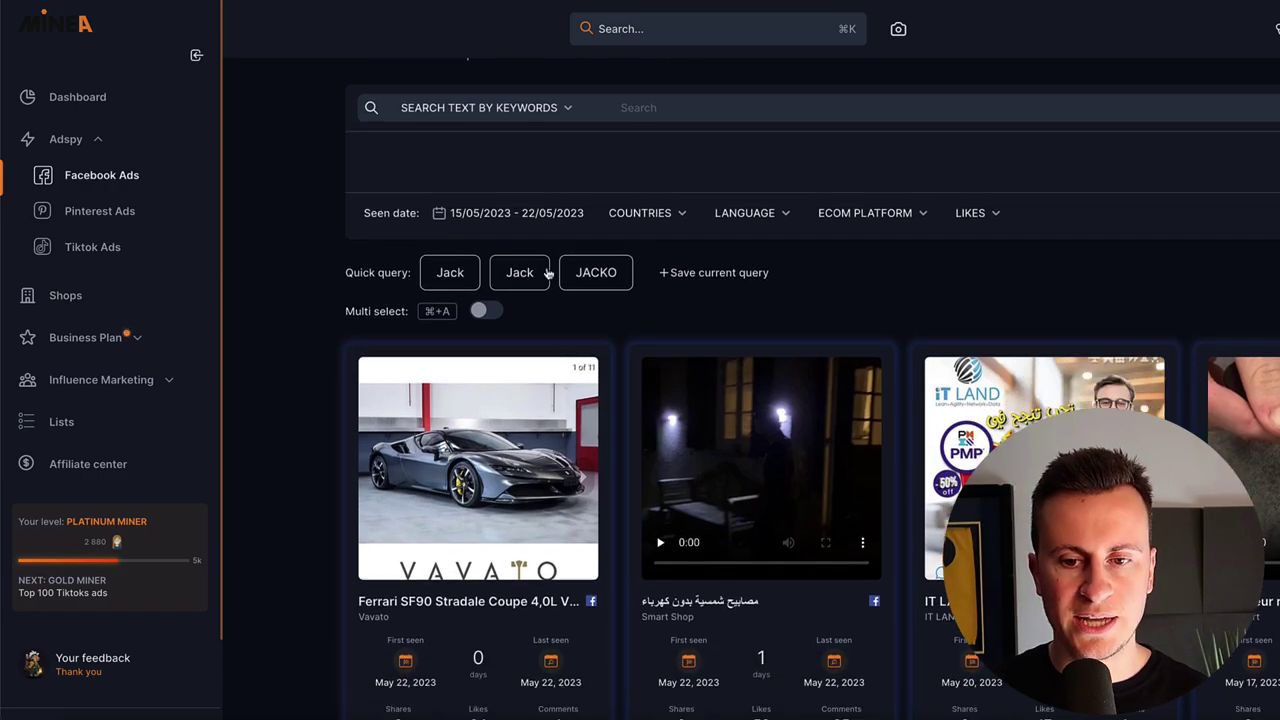
scroll(287, 280, up, 1)
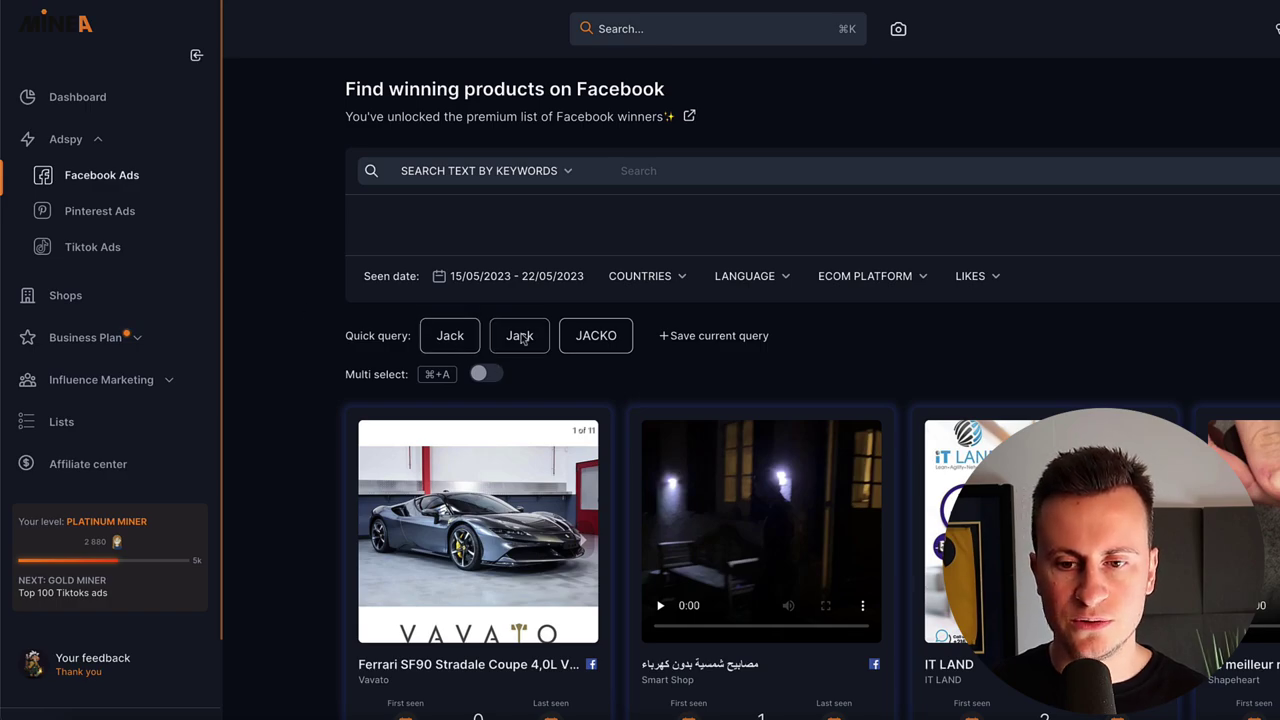
click(589, 337)
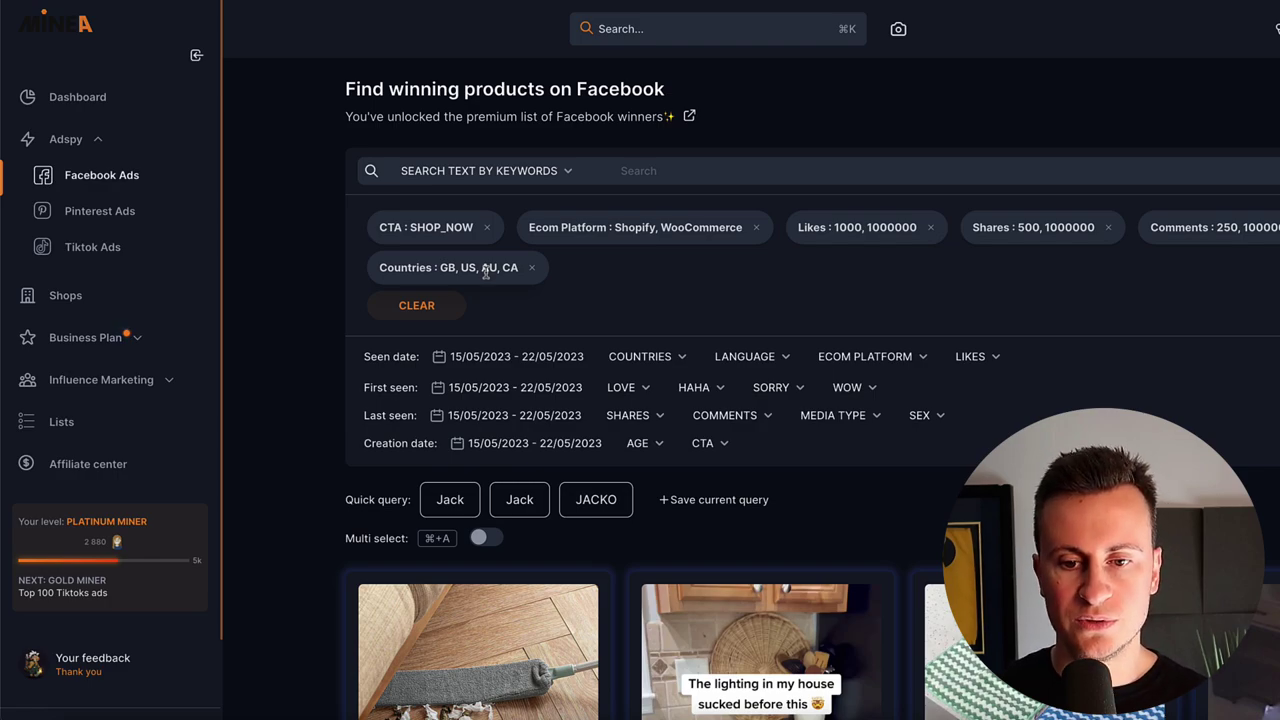
Step: Check the options offered by the Love, Media Type and Age filters
scroll(485, 273, down, 1)
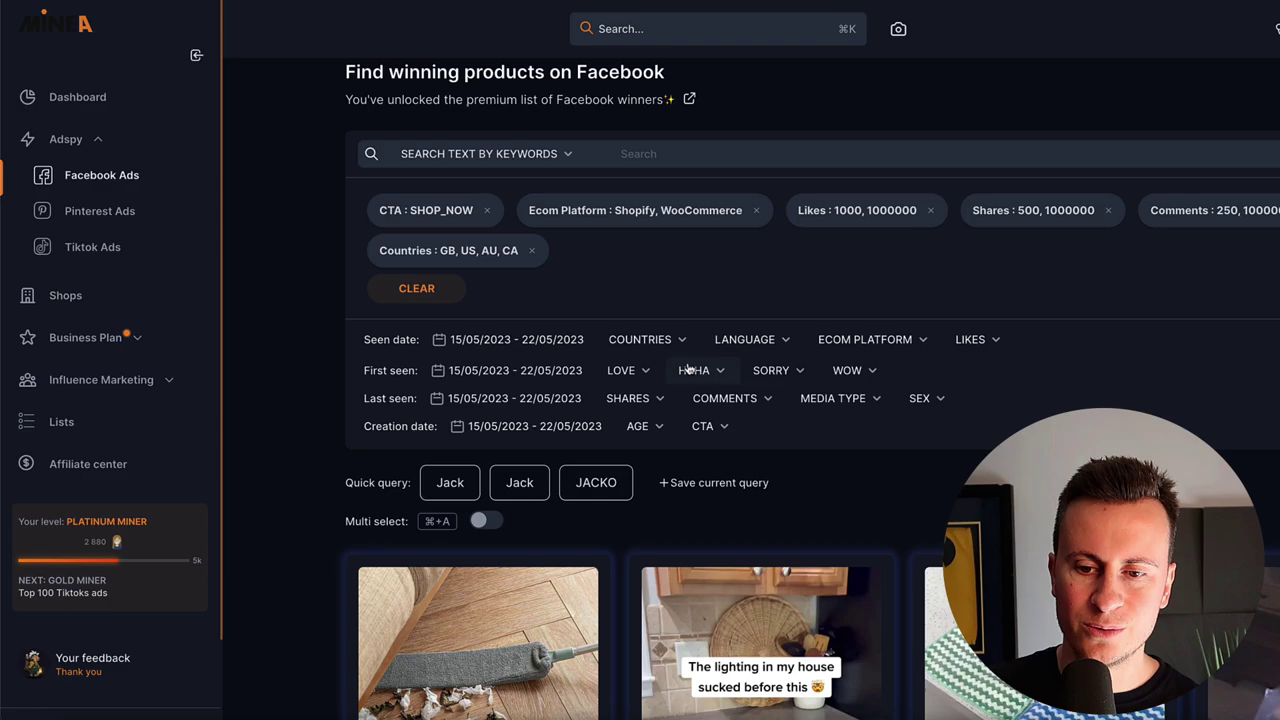
click(648, 371)
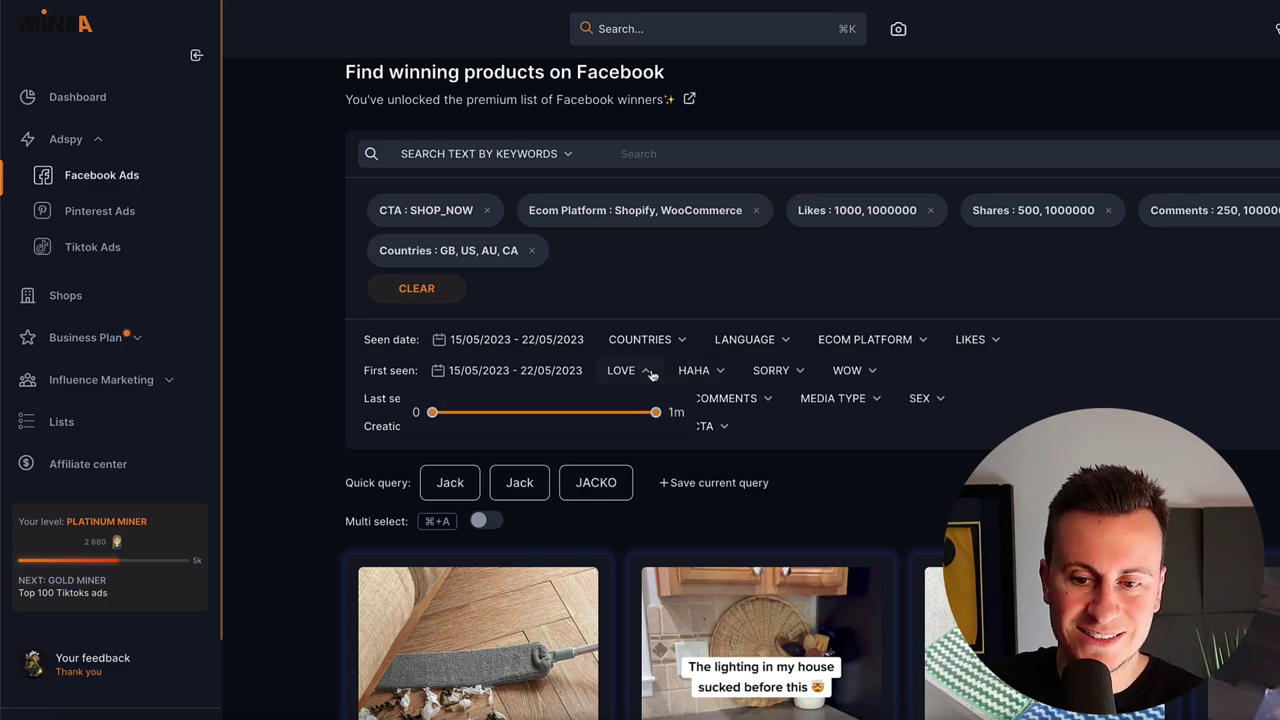
click(648, 373)
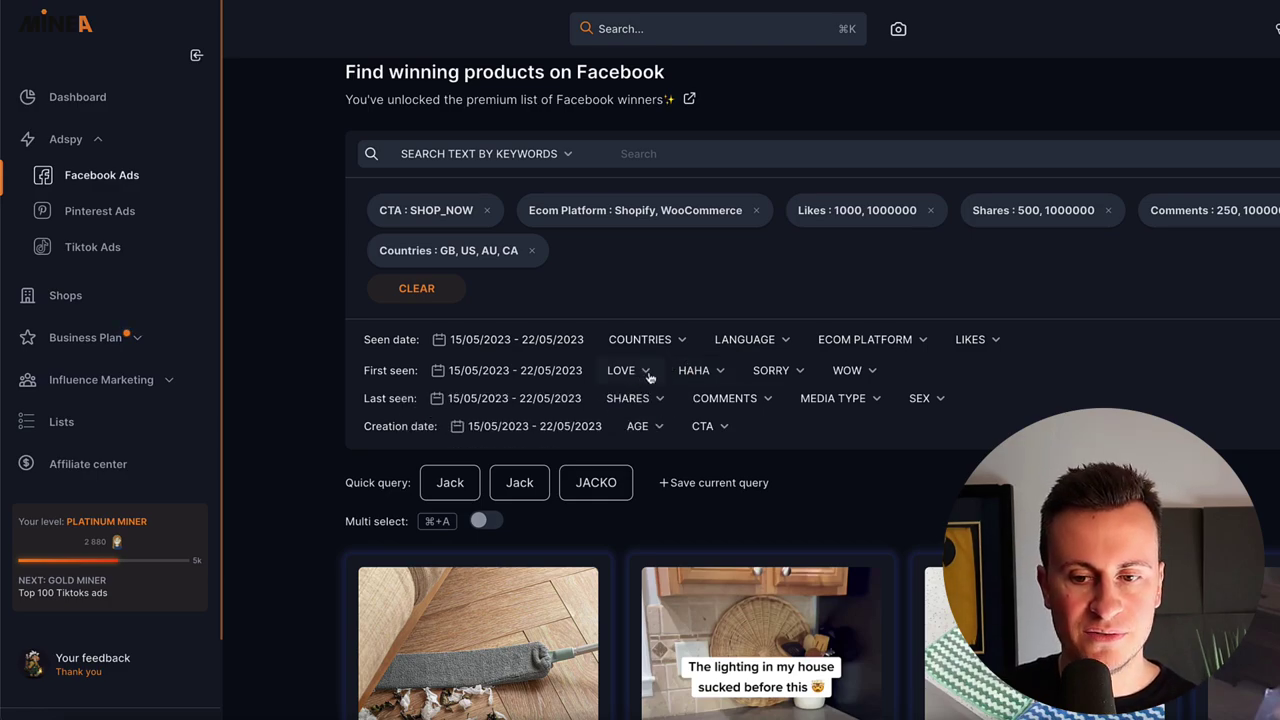
click(876, 402)
click(876, 402)
click(662, 427)
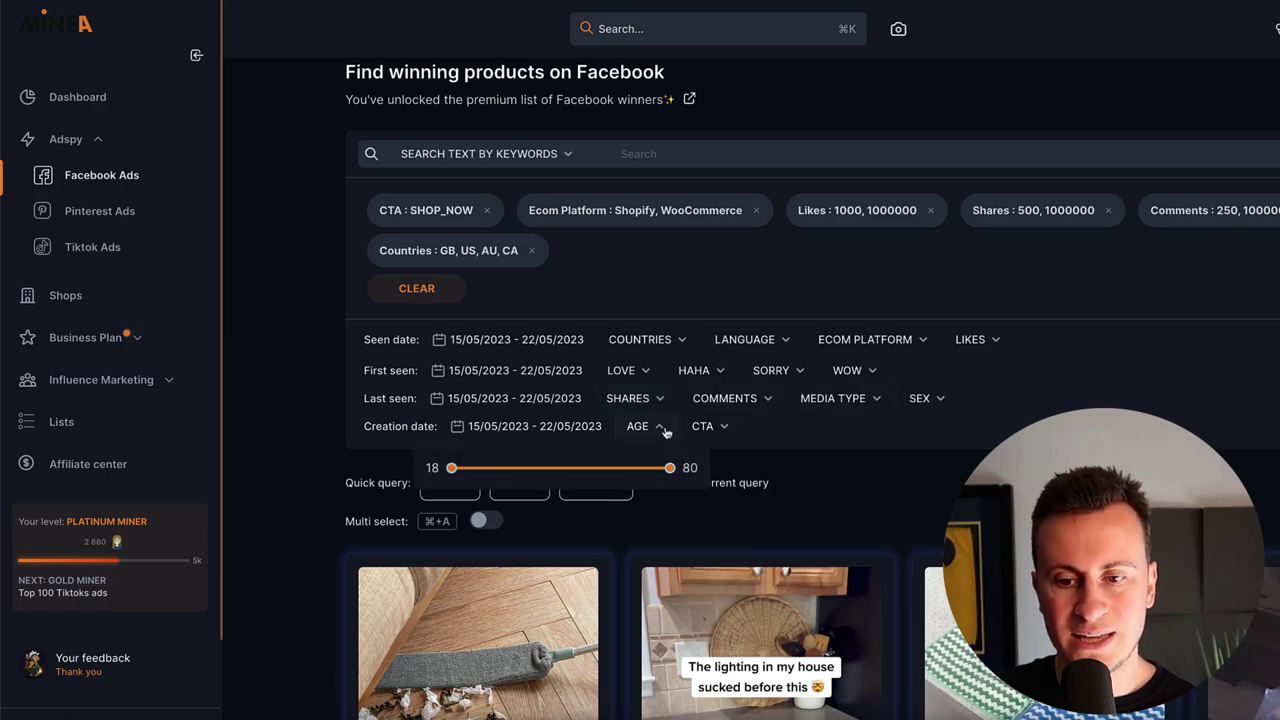
click(662, 427)
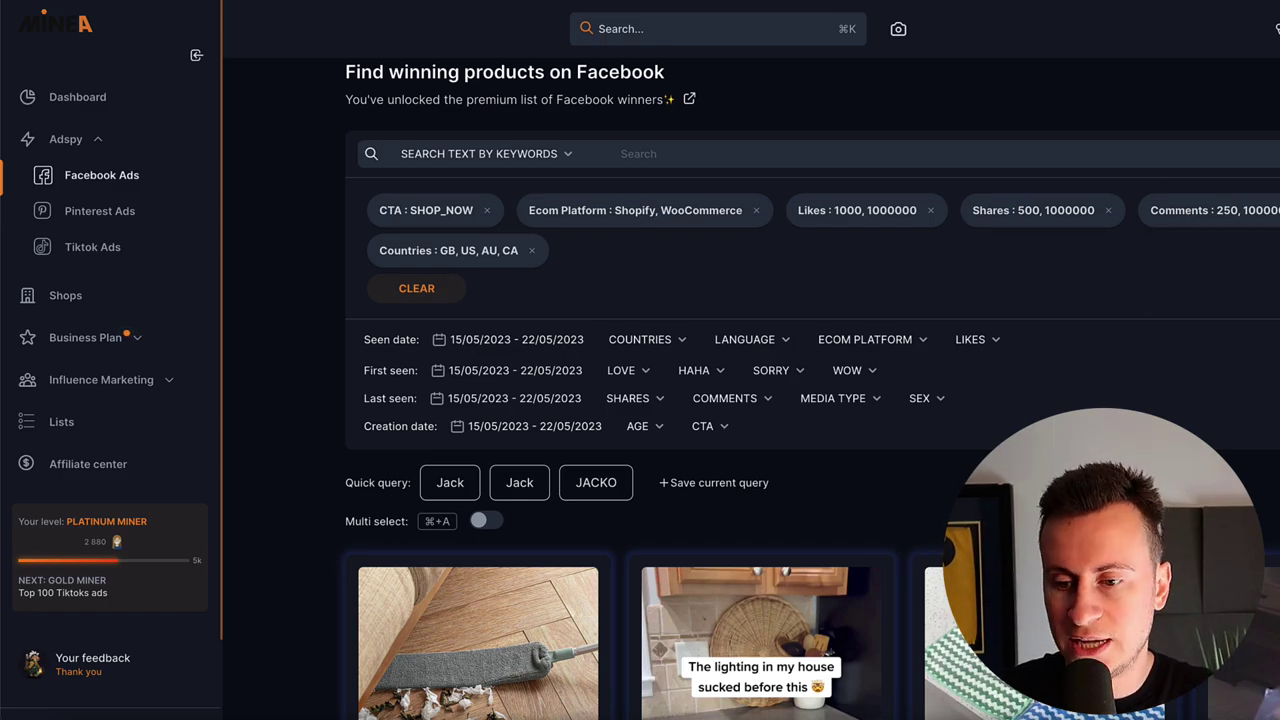
Step: Browse the filtered ads and preview GlowRight's house lighting video, skipping ahead to about 0:22
scroll(620, 280, down, 10)
scroll(549, 262, down, 7)
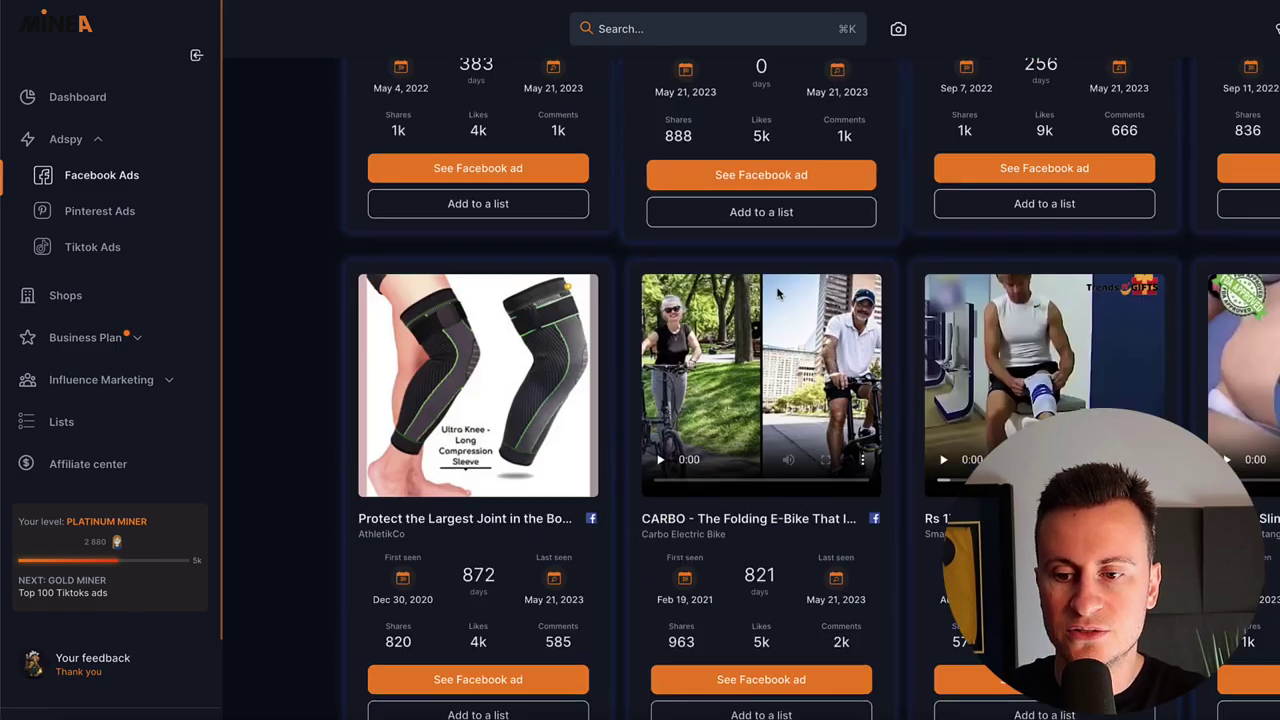
scroll(856, 311, up, 15)
scroll(856, 311, down, 2)
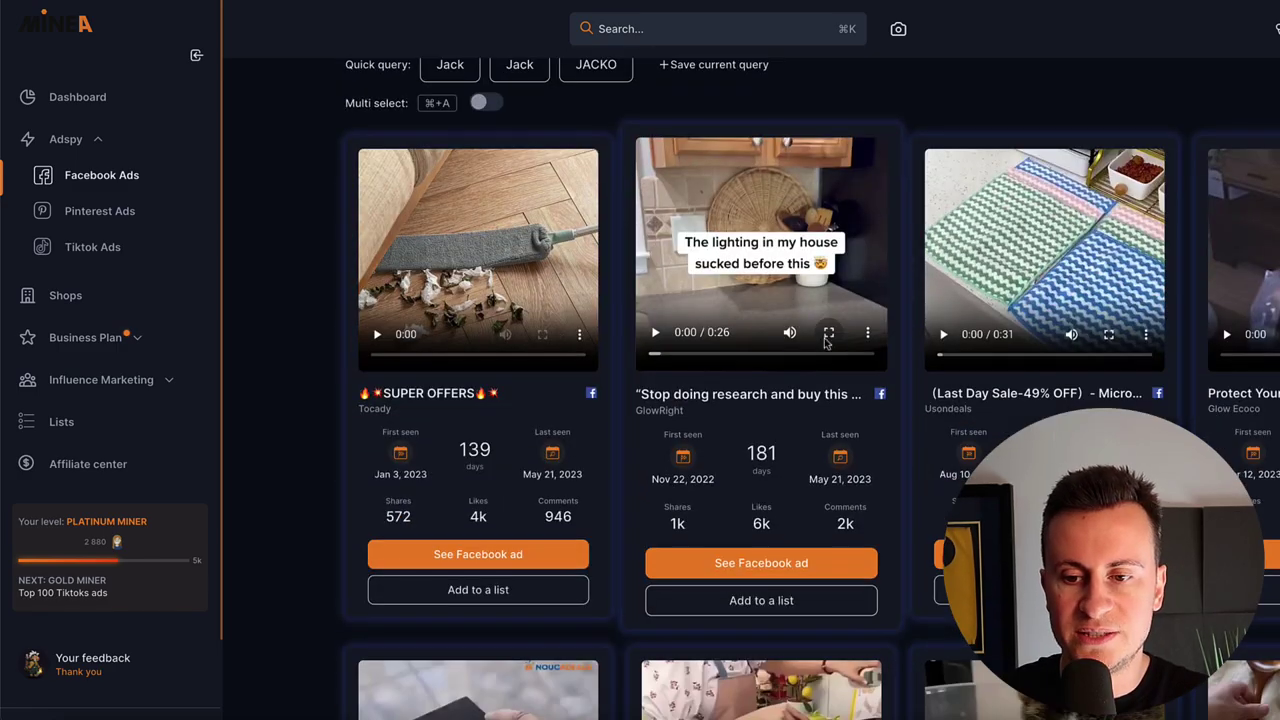
click(656, 333)
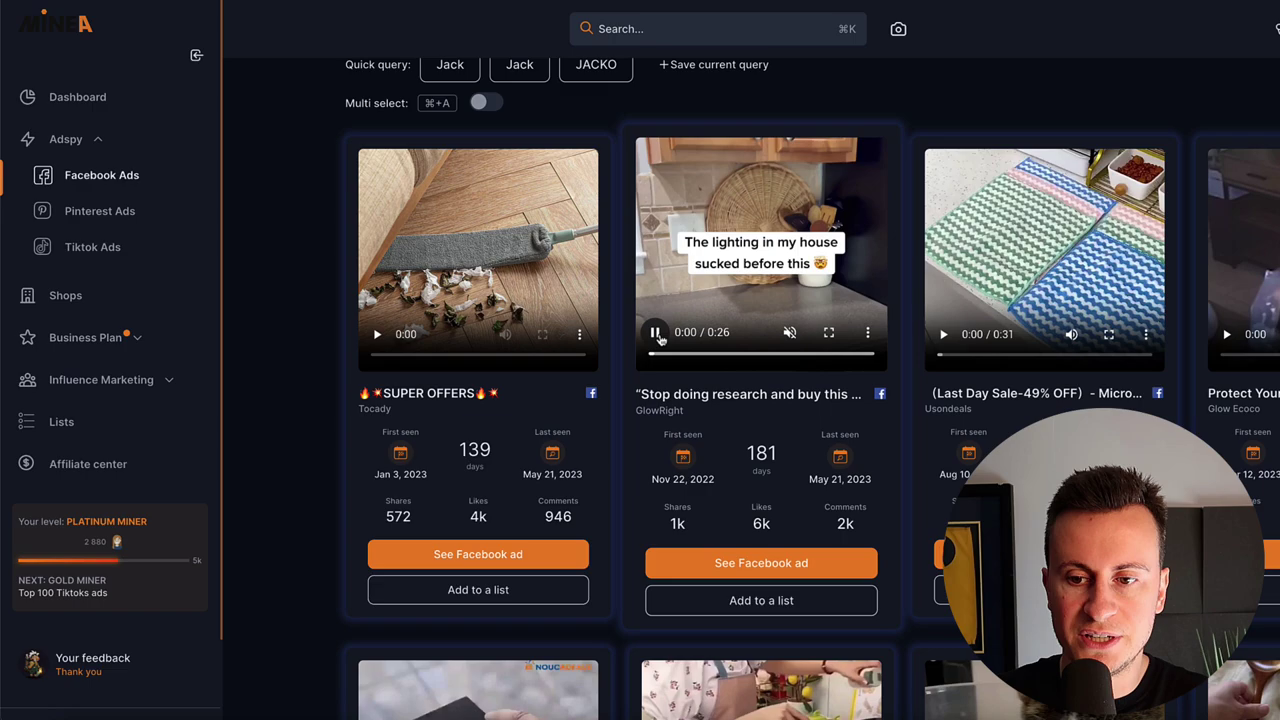
drag(718, 361, 828, 363)
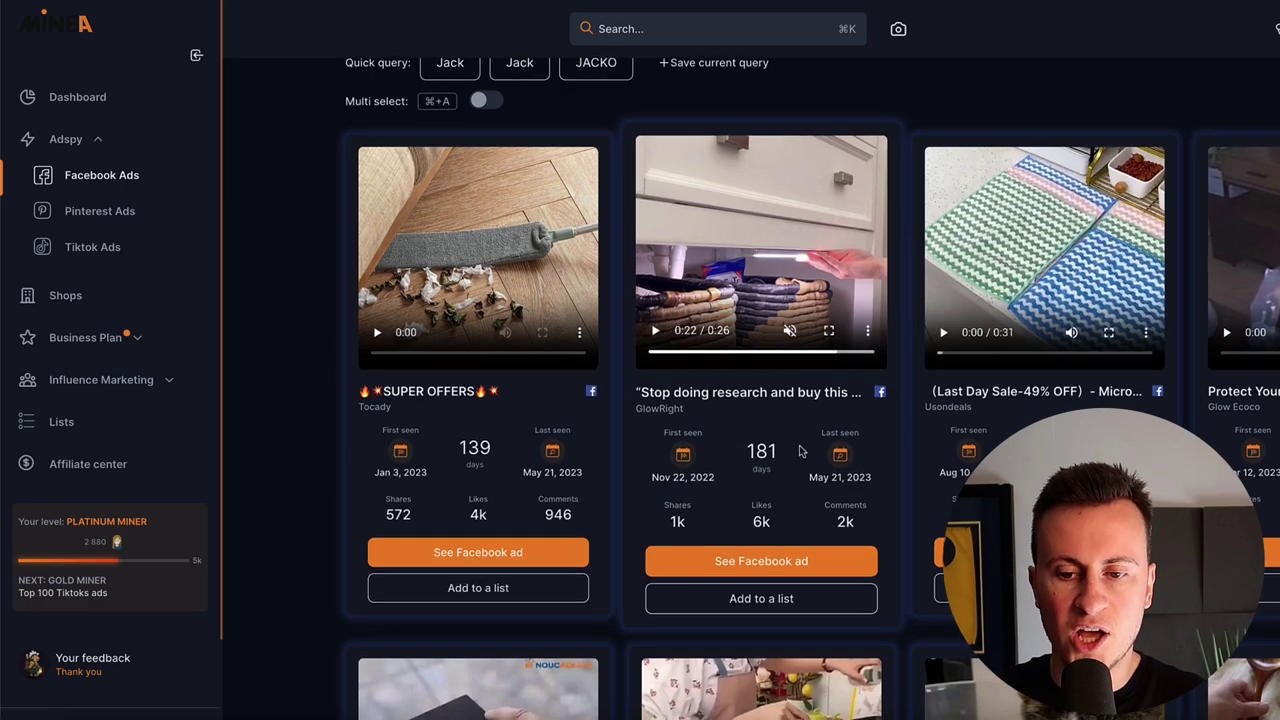
Step: Examine the share, like and comment figures on the GlowRight ad card
scroll(779, 464, down, 1)
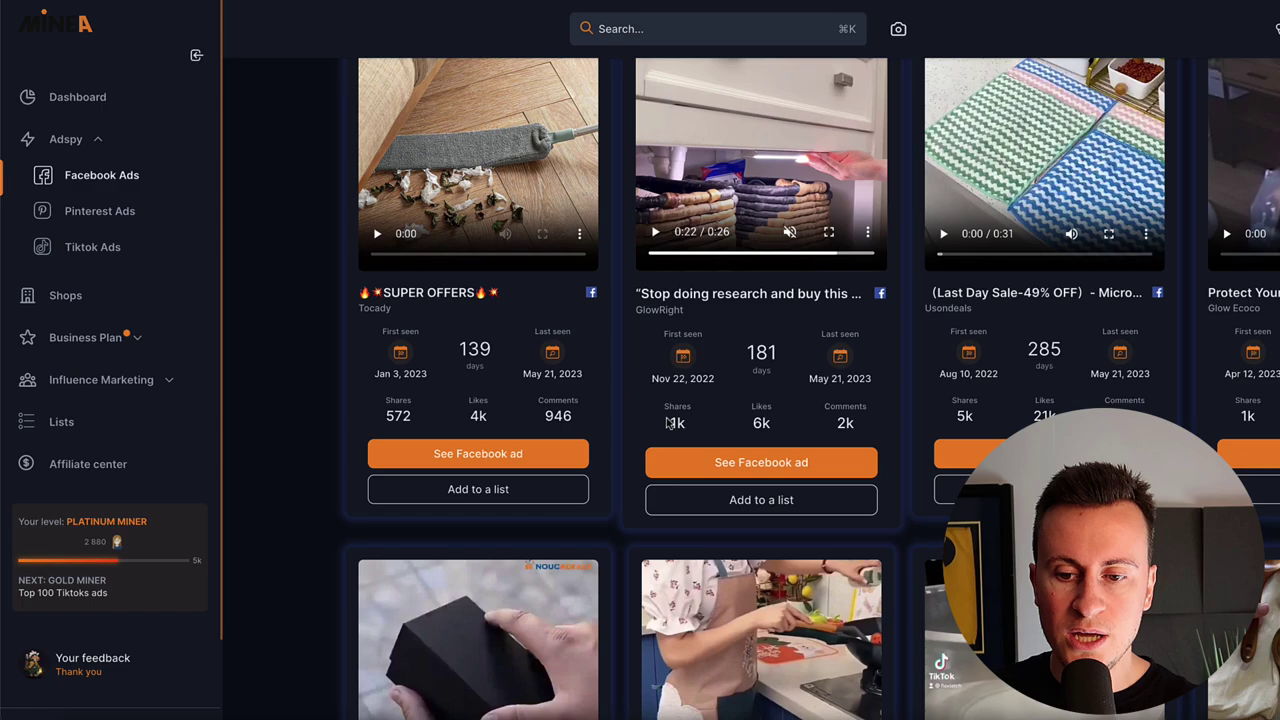
drag(666, 420, 844, 420)
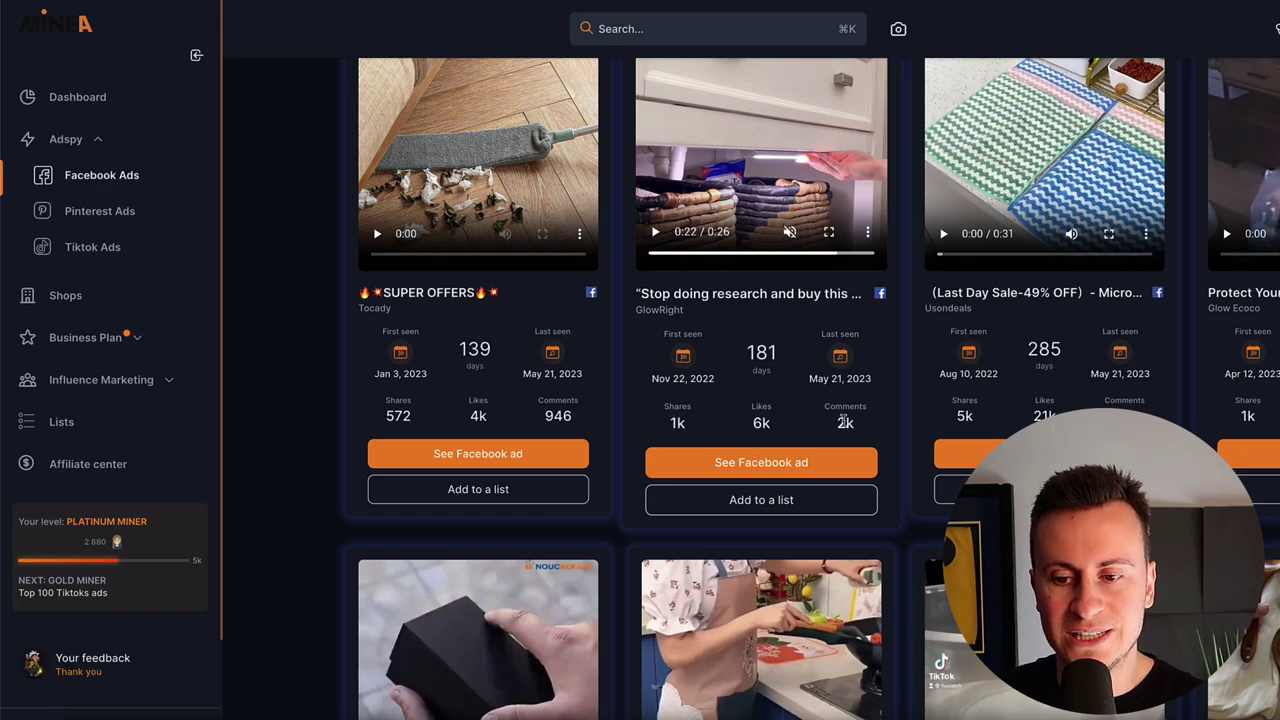
click(905, 362)
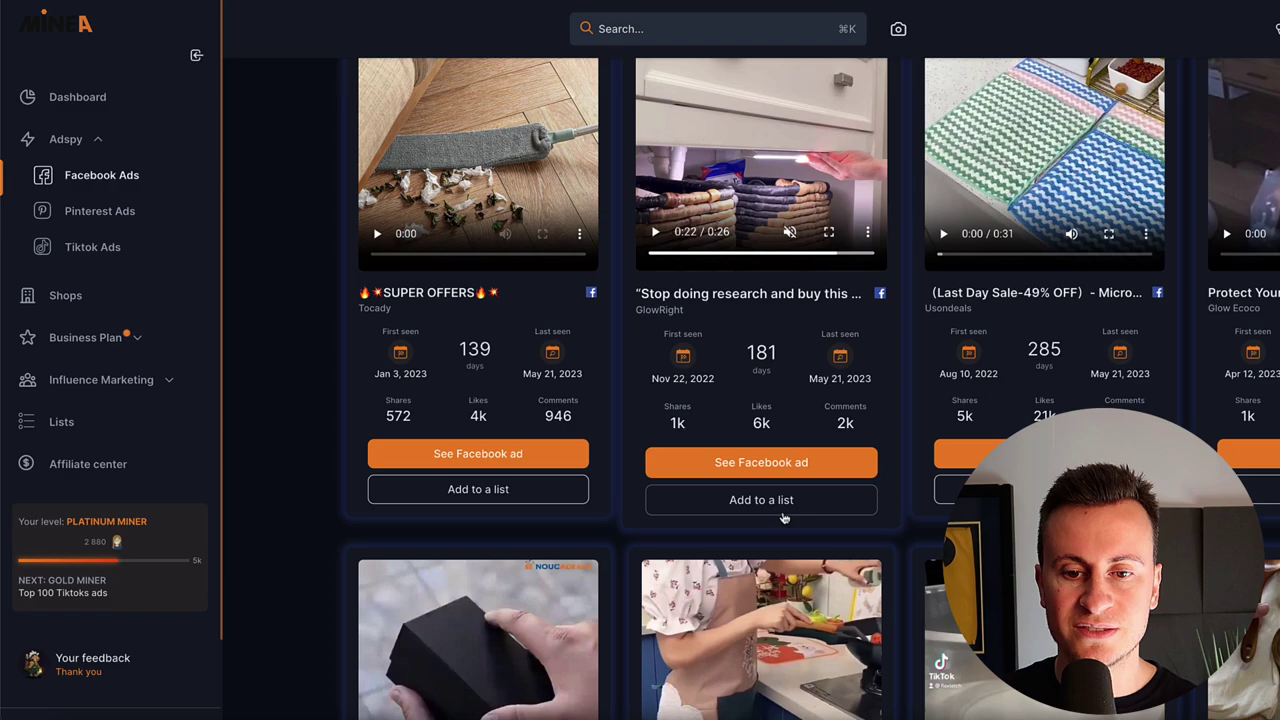
Step: Open the GlowRight ad's original Facebook post in a new tab
scroll(795, 338, up, 2)
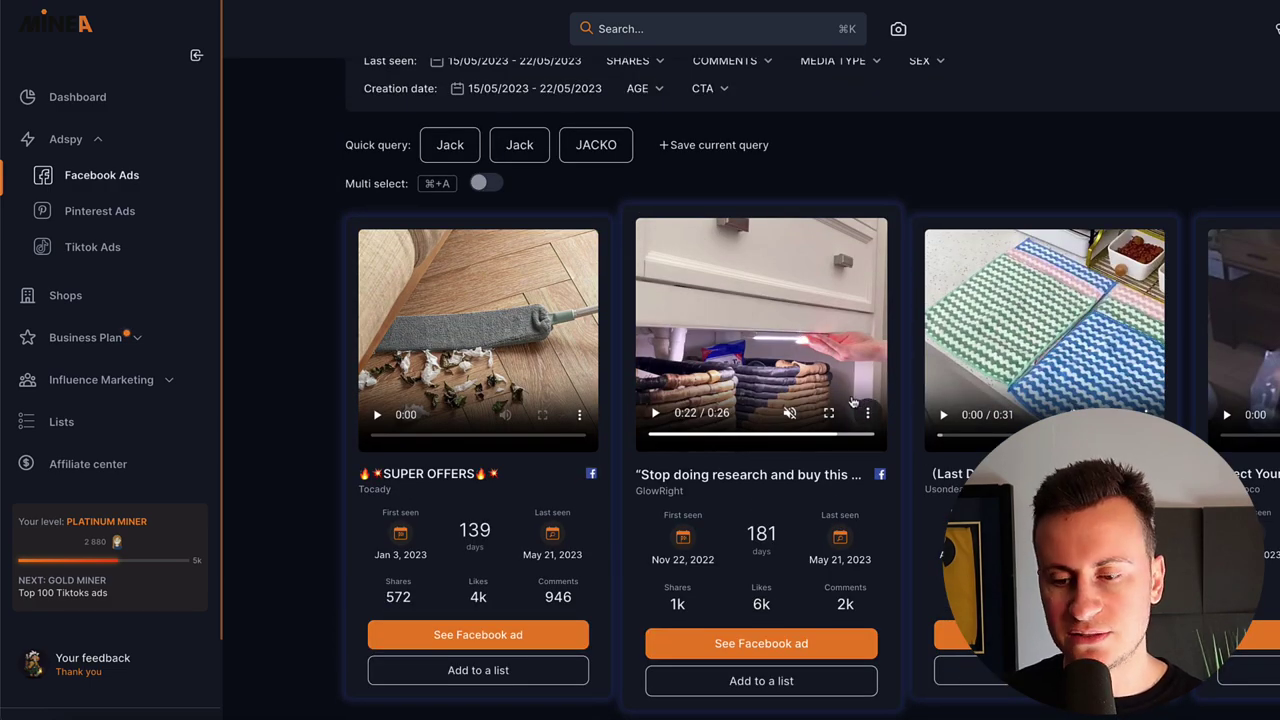
right_click(888, 484)
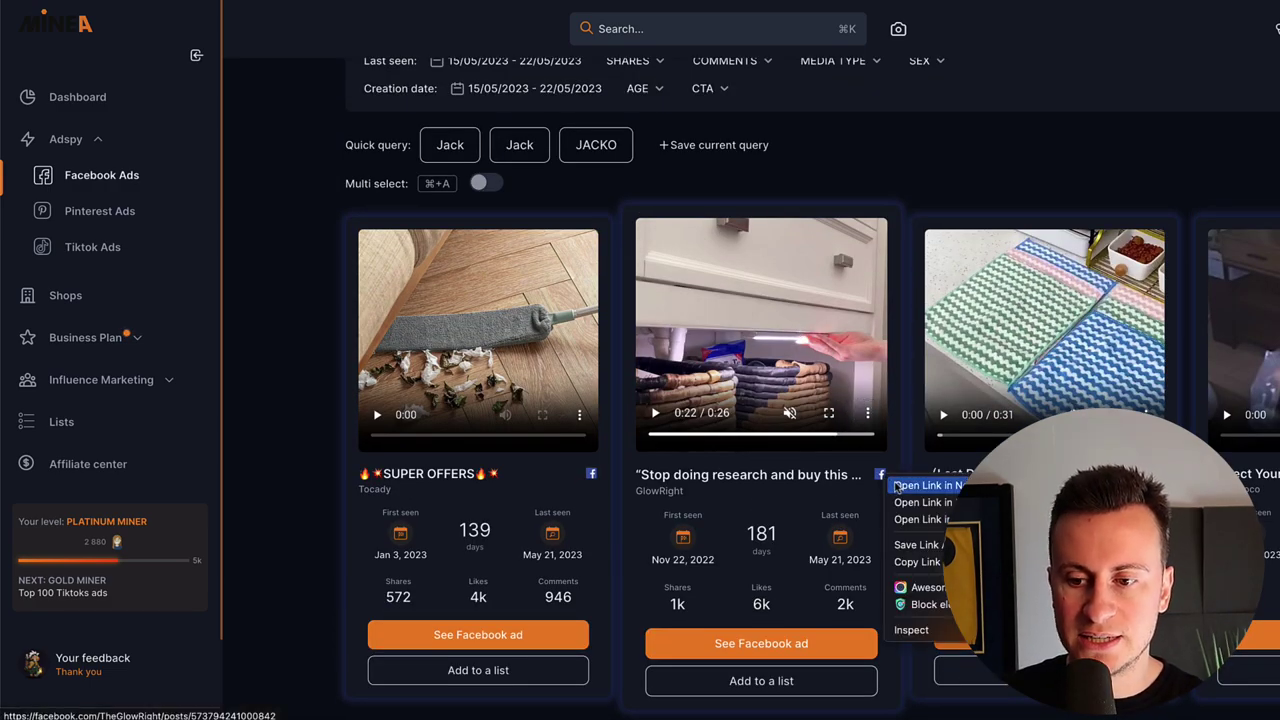
click(900, 490)
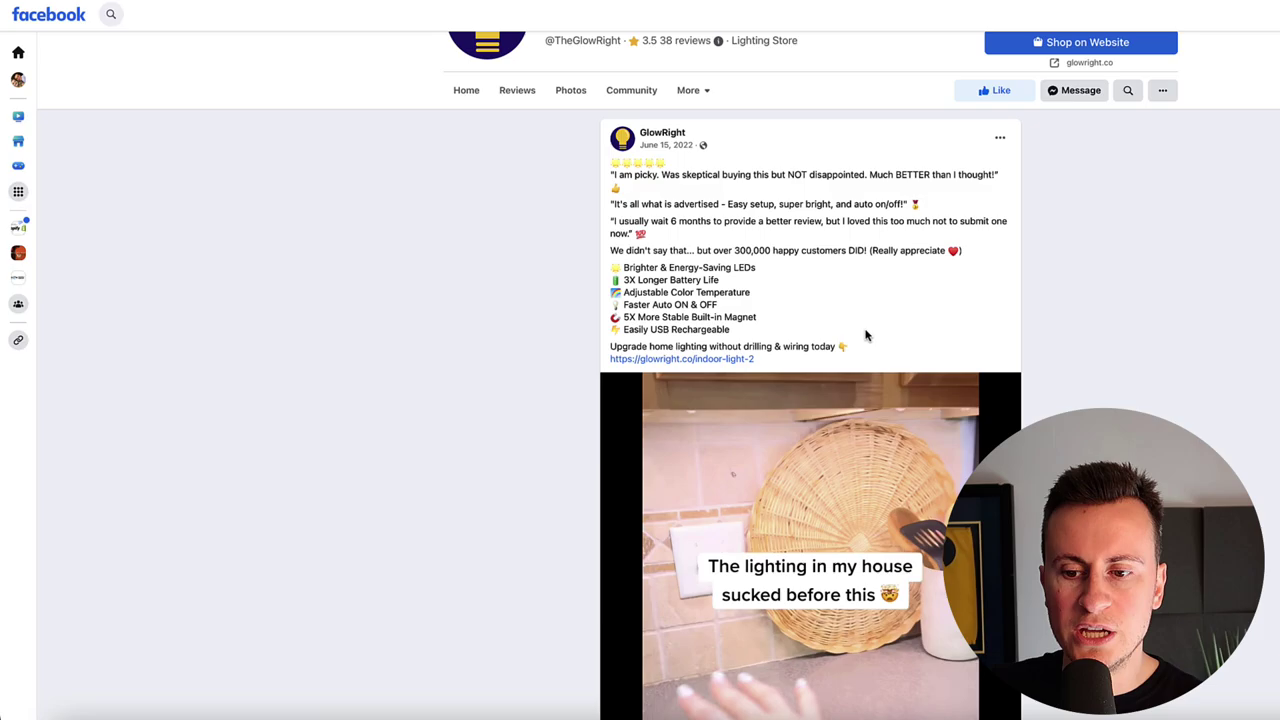
Step: Look through GlowRight's original Facebook post
scroll(866, 334, down, 10)
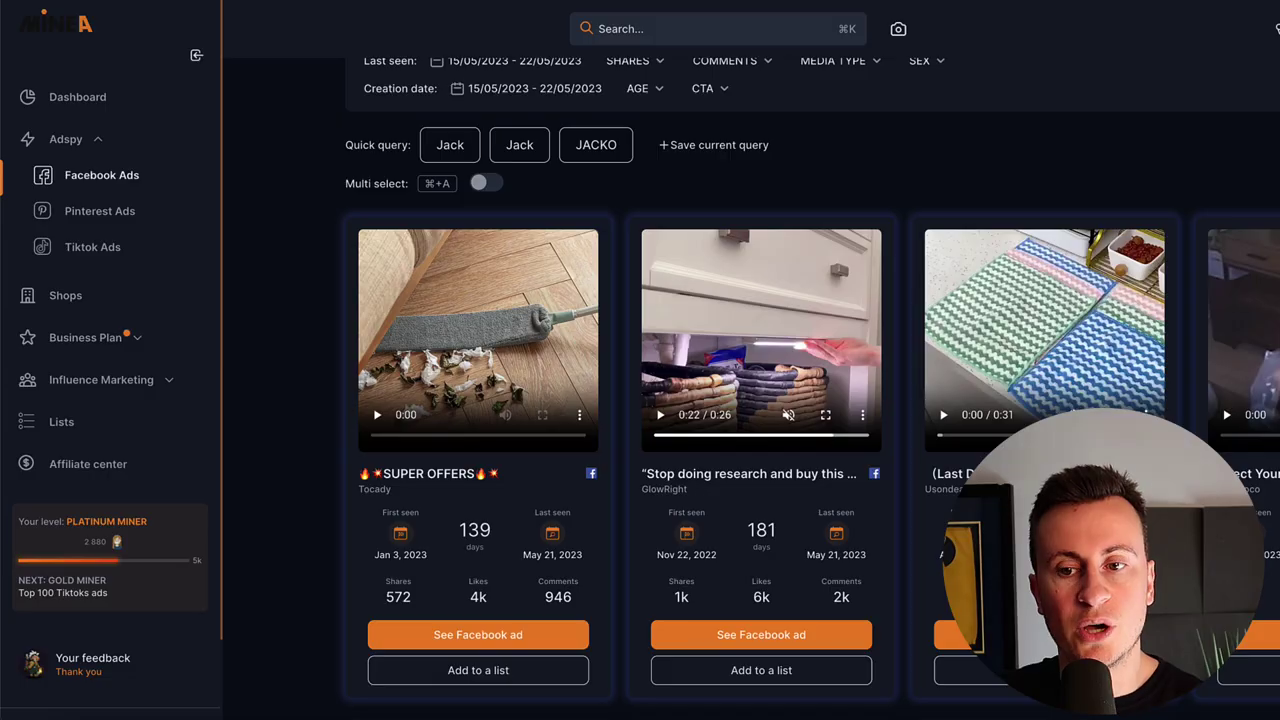
Step: Return to Minea's Facebook ad search and add the keyword "garden" to the current filters
scroll(295, 240, up, 4)
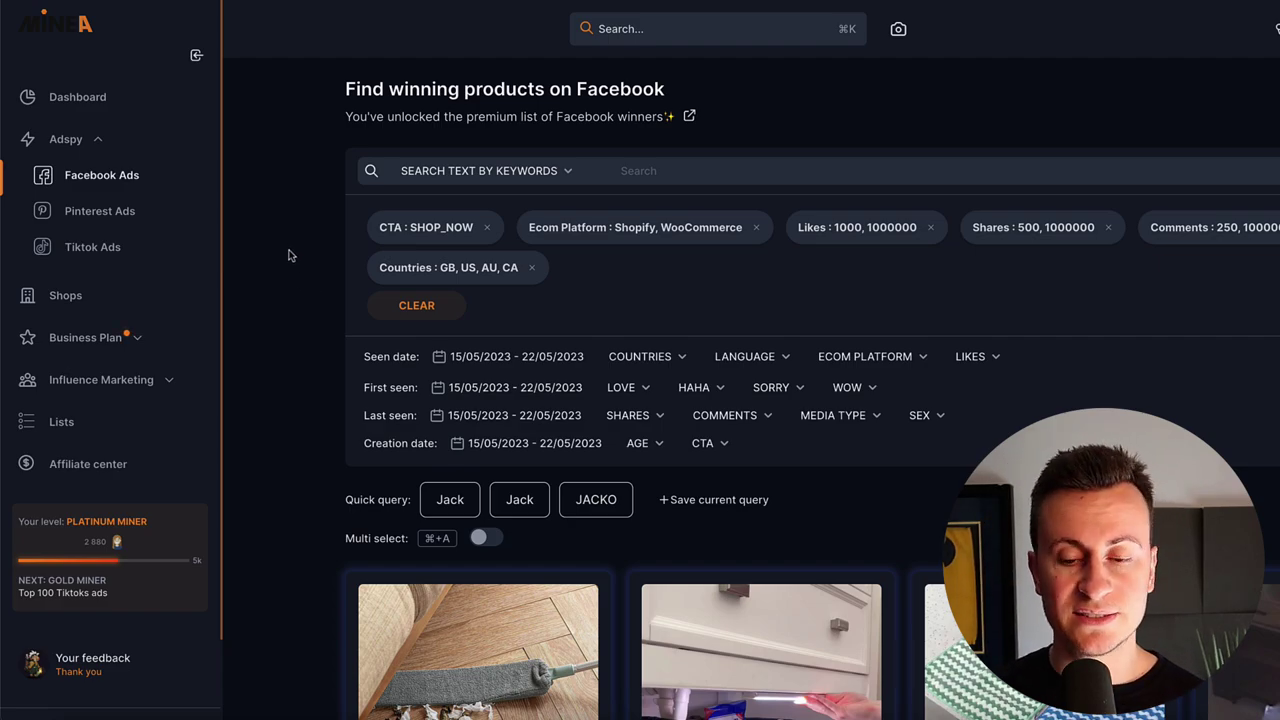
click(637, 173)
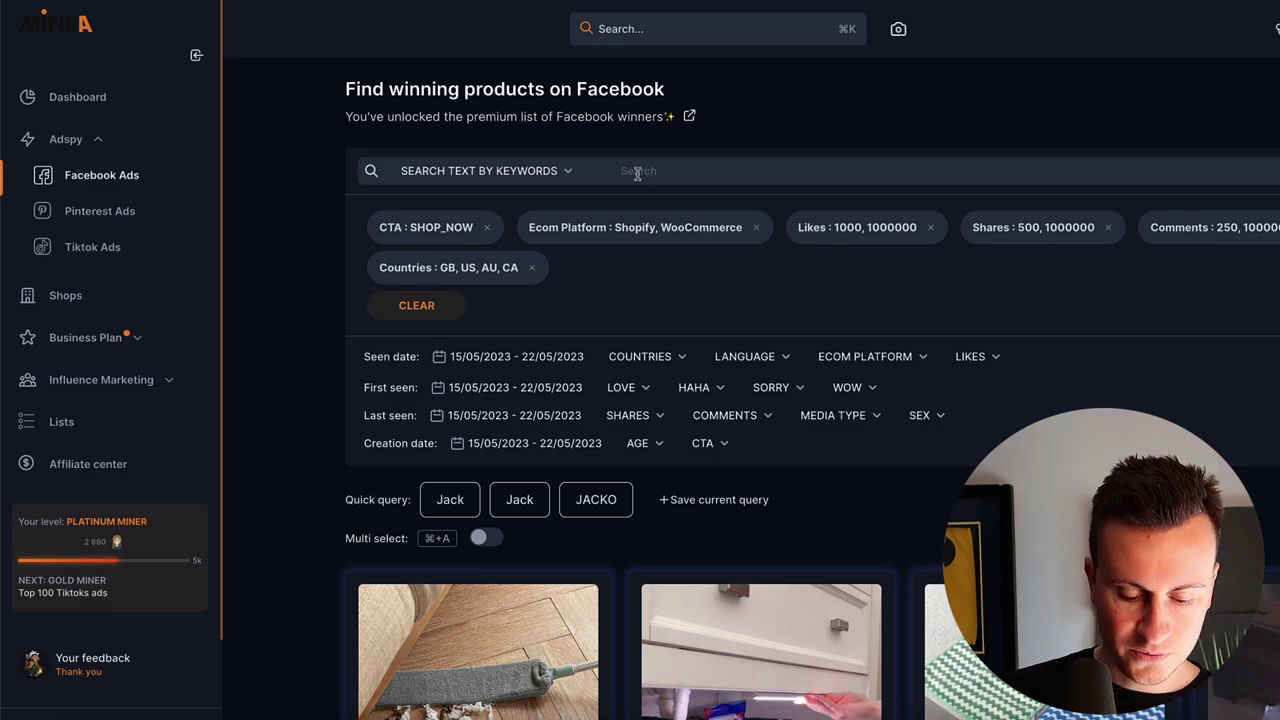
text(garden)
key(Return)
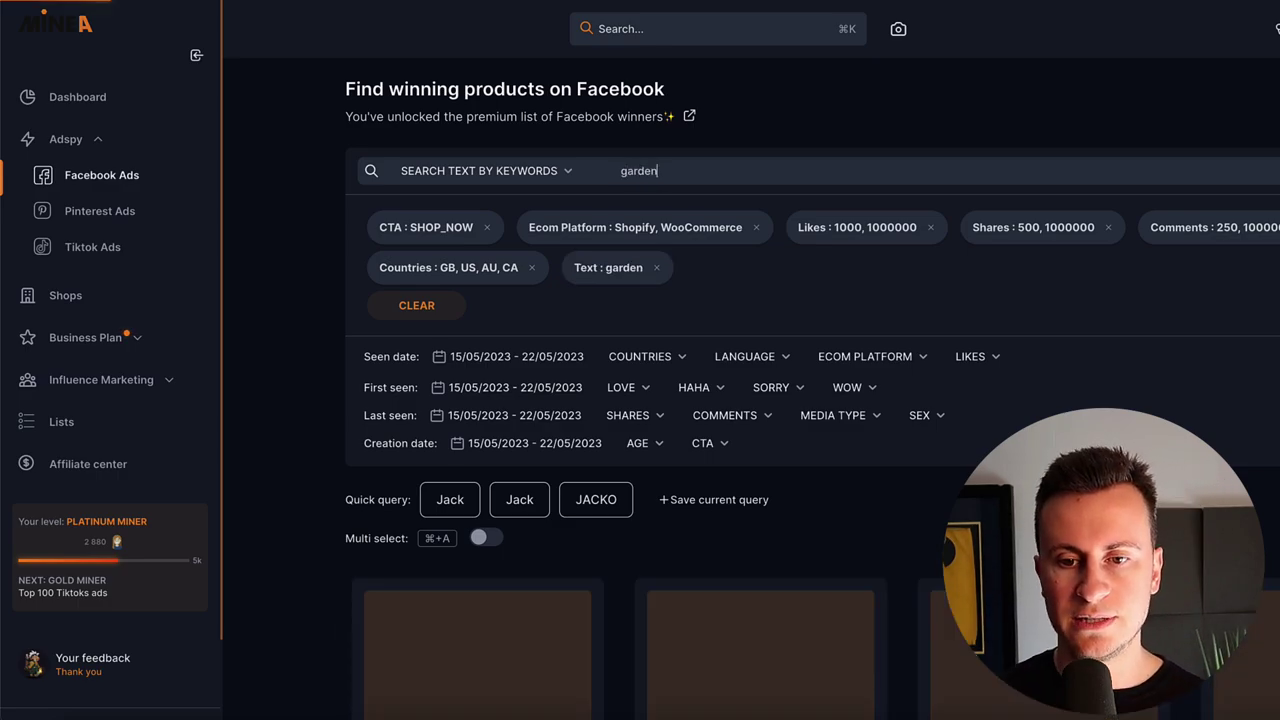
Step: Browse the garden ad results and preview the first seconds of Pup Jet's "Your Dog Will Thank You For This." video
scroll(294, 259, down, 1)
scroll(296, 256, down, 3)
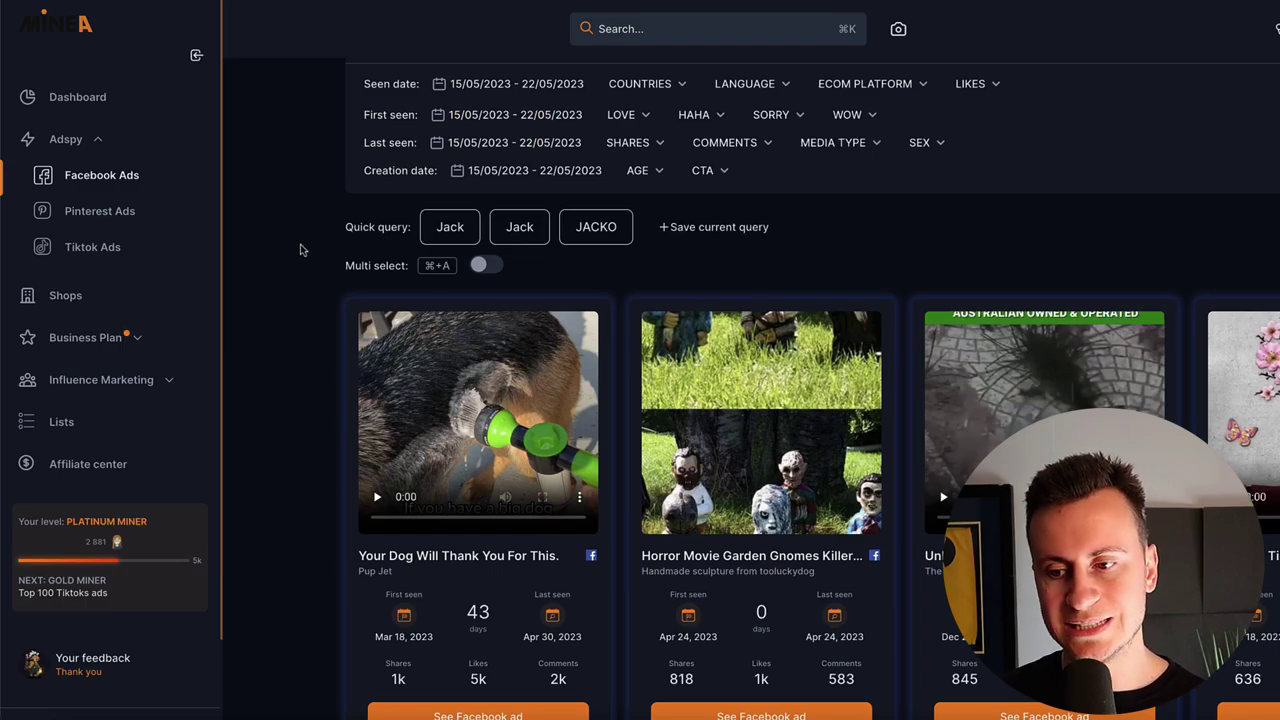
scroll(293, 232, down, 2)
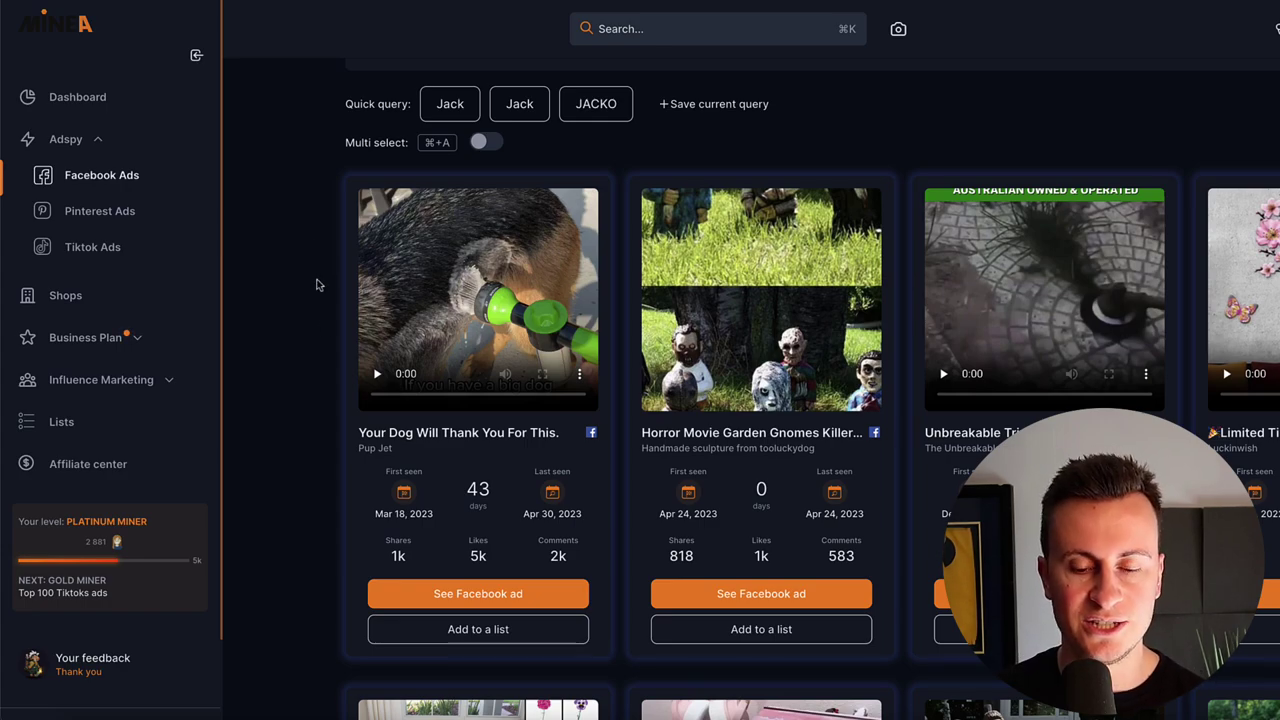
click(377, 380)
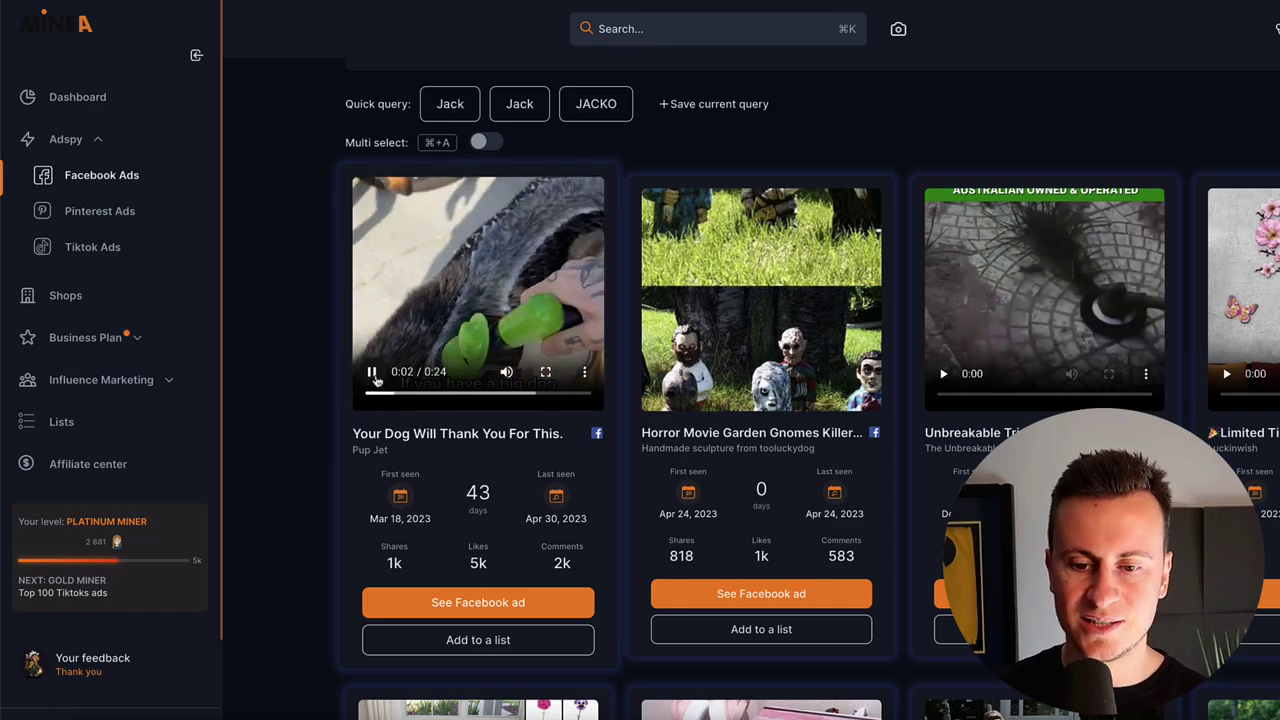
click(372, 372)
Step: Open Pup Jet's Facebook page in a new tab, look it over and close it
right_click(597, 434)
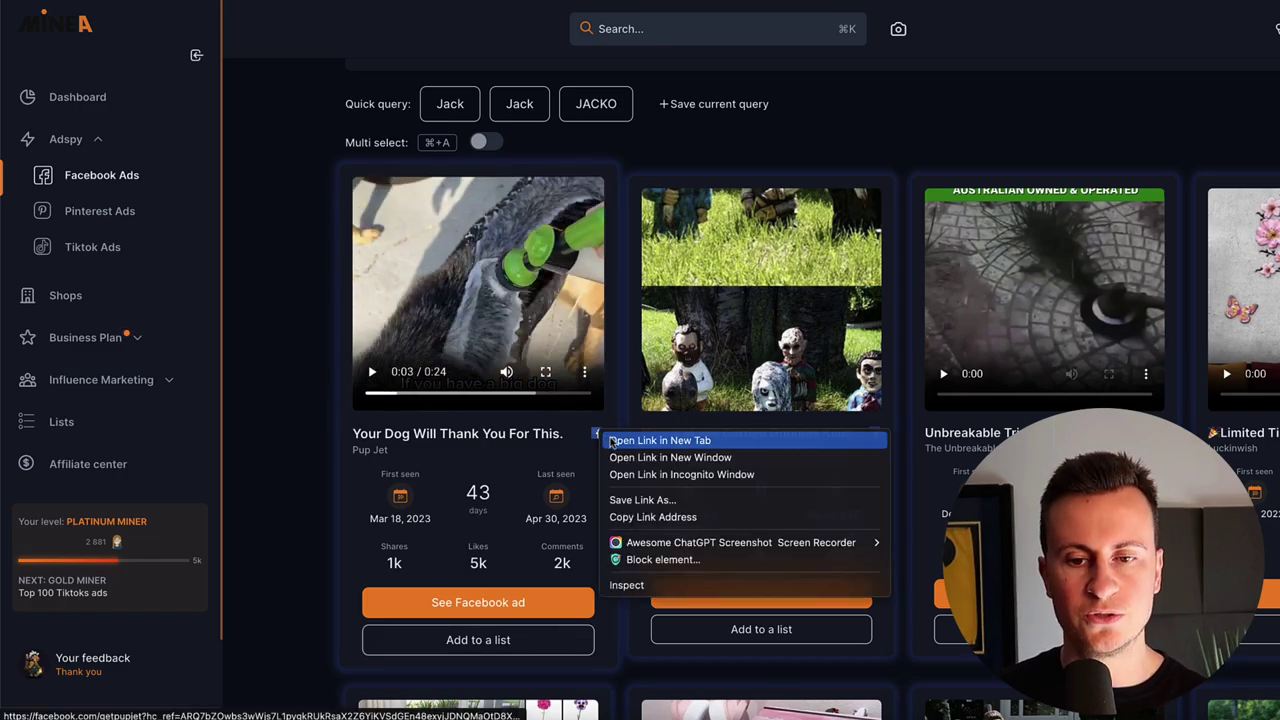
click(660, 440)
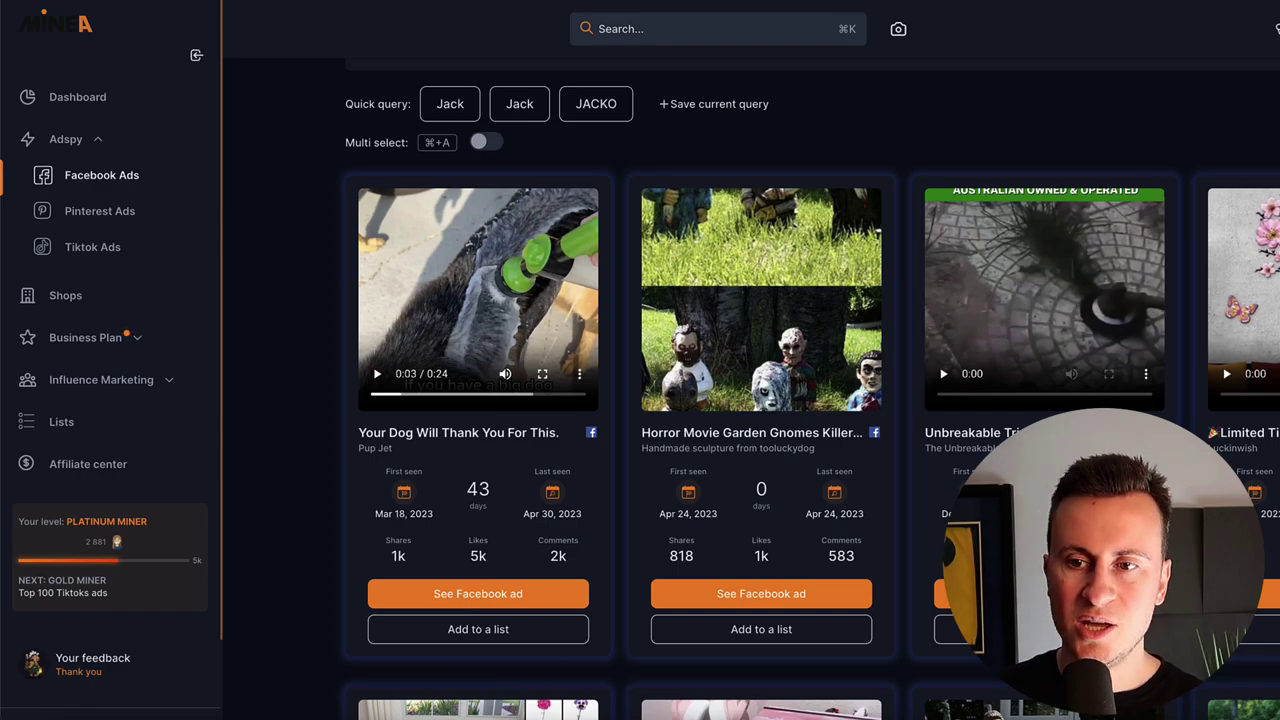
key(ctrl+Tab)
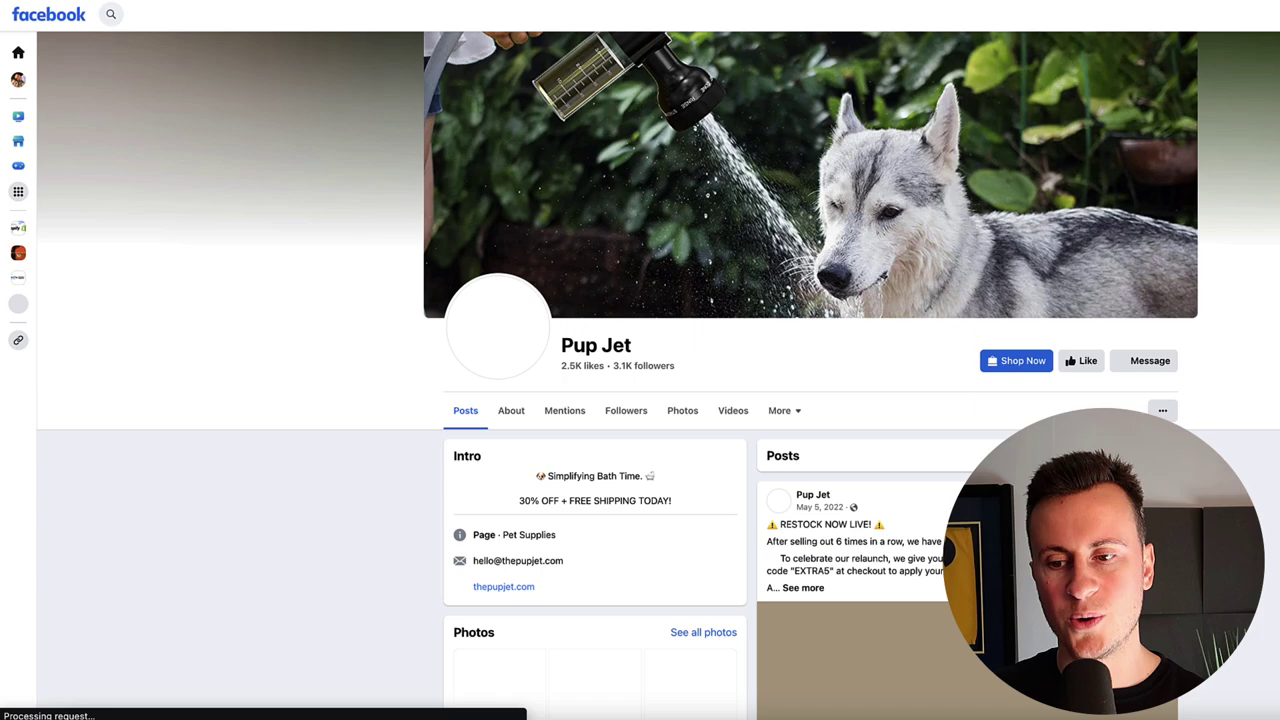
scroll(1220, 421, down, 4)
scroll(1220, 421, up, 4)
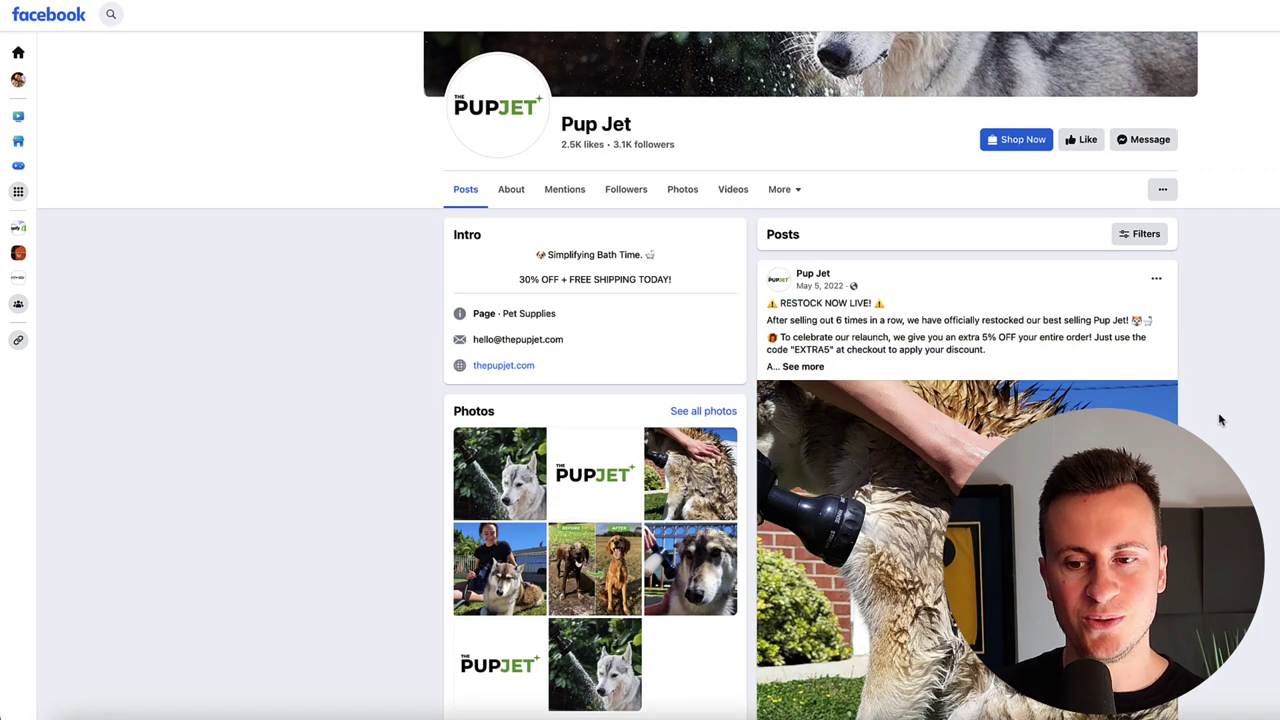
key(ctrl+w)
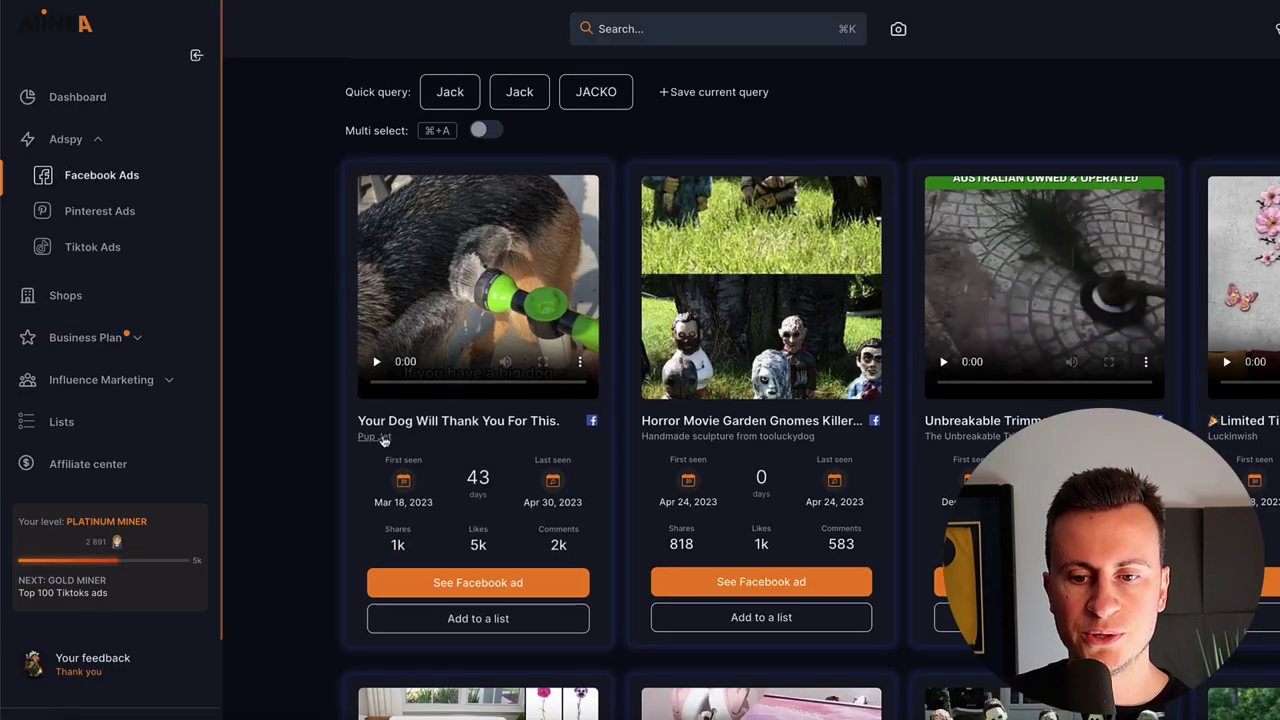
Step: Open the "Your Dog Will Thank You For This." ad analysis and examine its engagement, audience and runway data
click(440, 421)
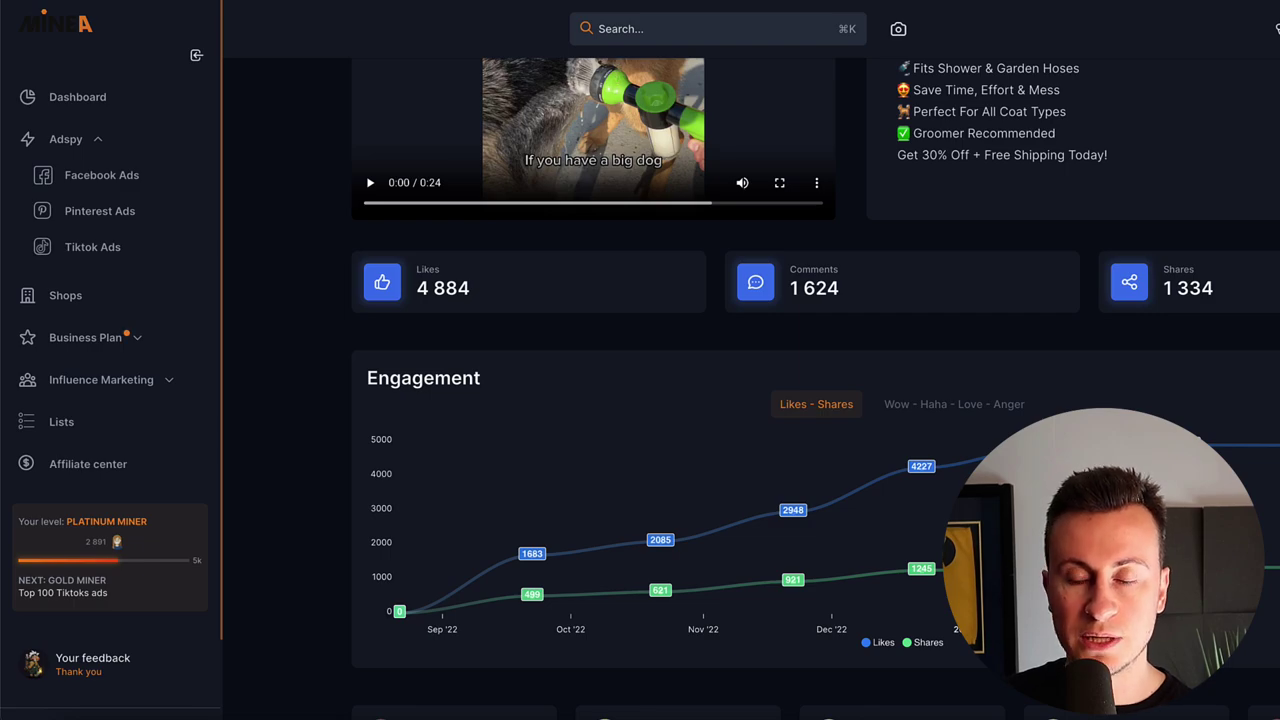
scroll(1030, 451, down, 1)
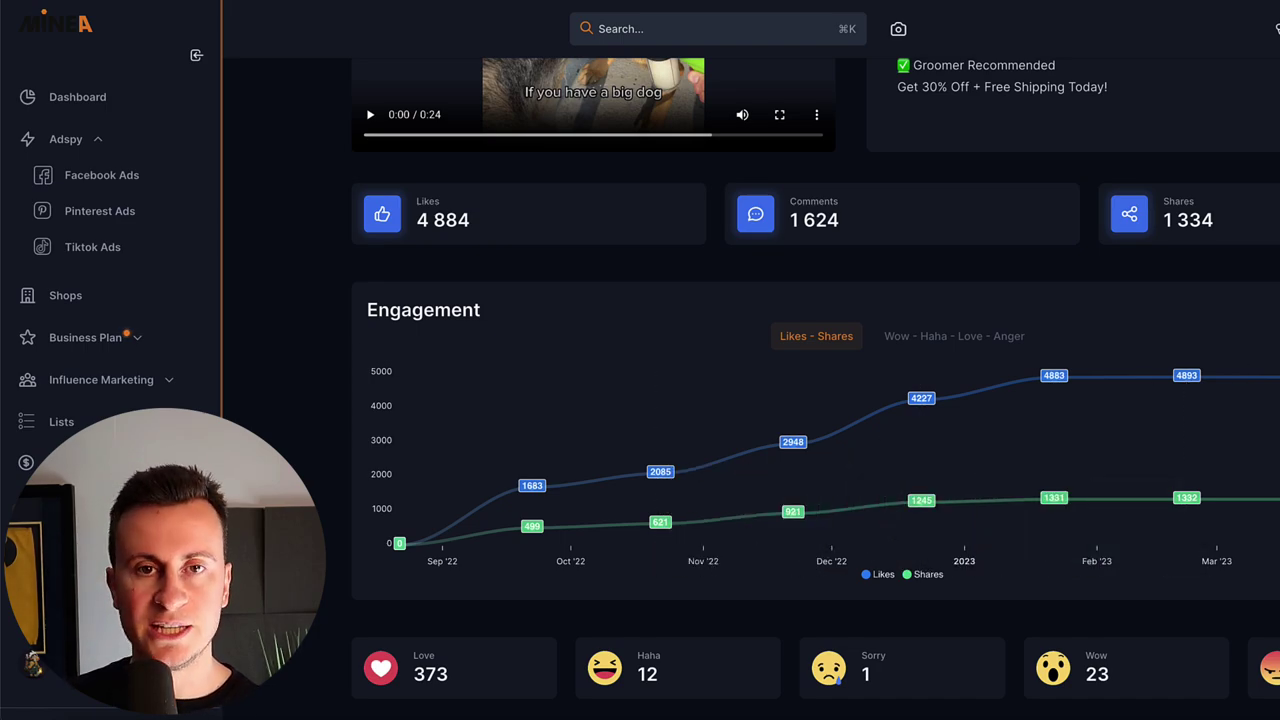
scroll(816, 400, down, 3)
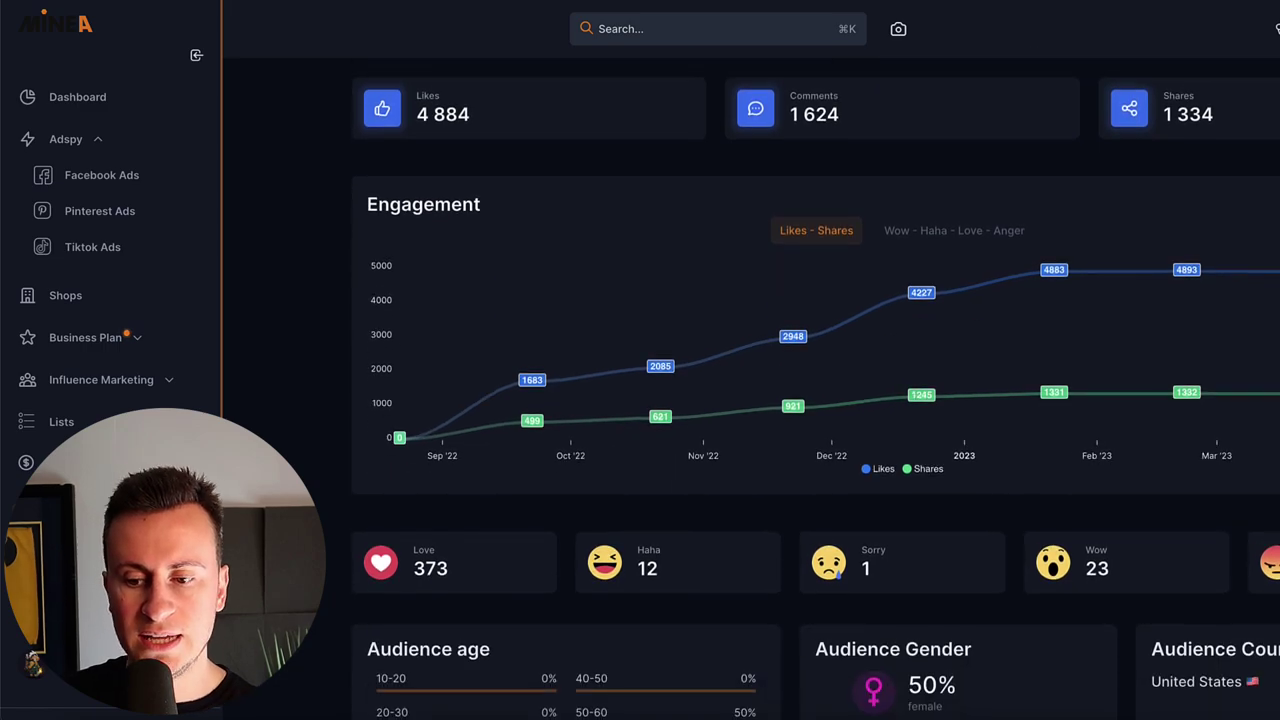
scroll(816, 400, down, 1)
scroll(816, 400, down, 1)
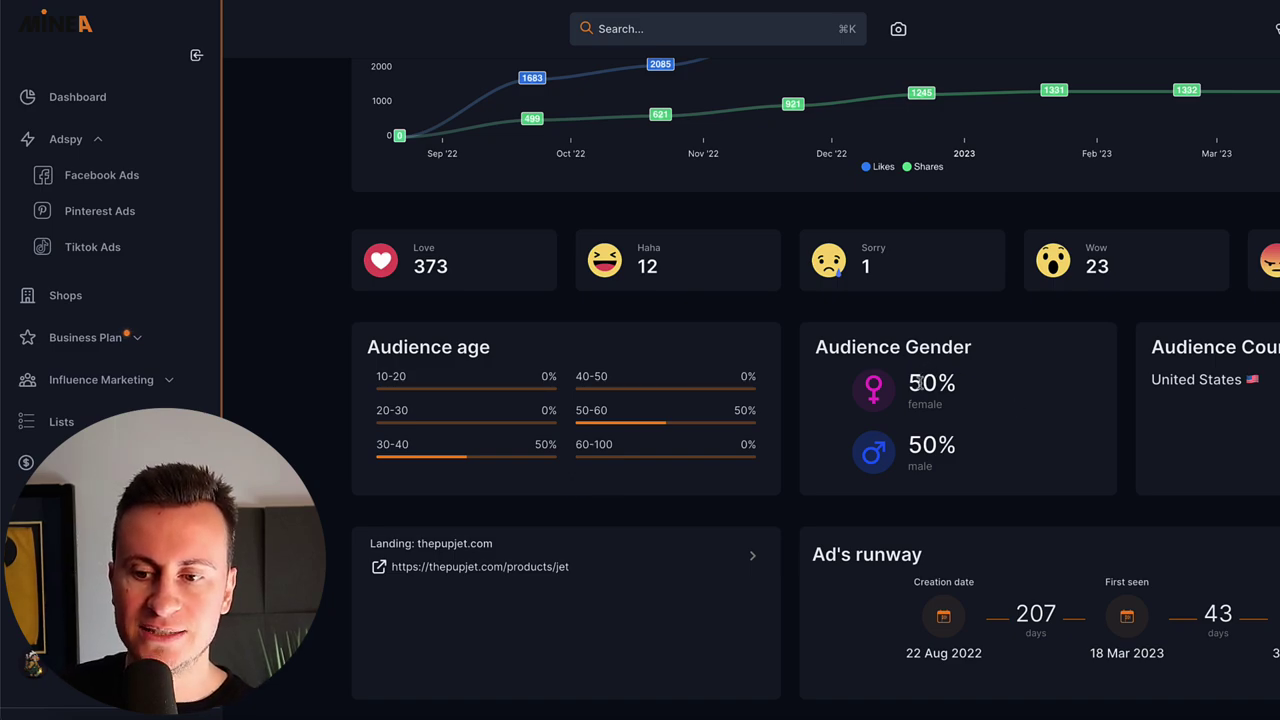
scroll(920, 380, down, 1)
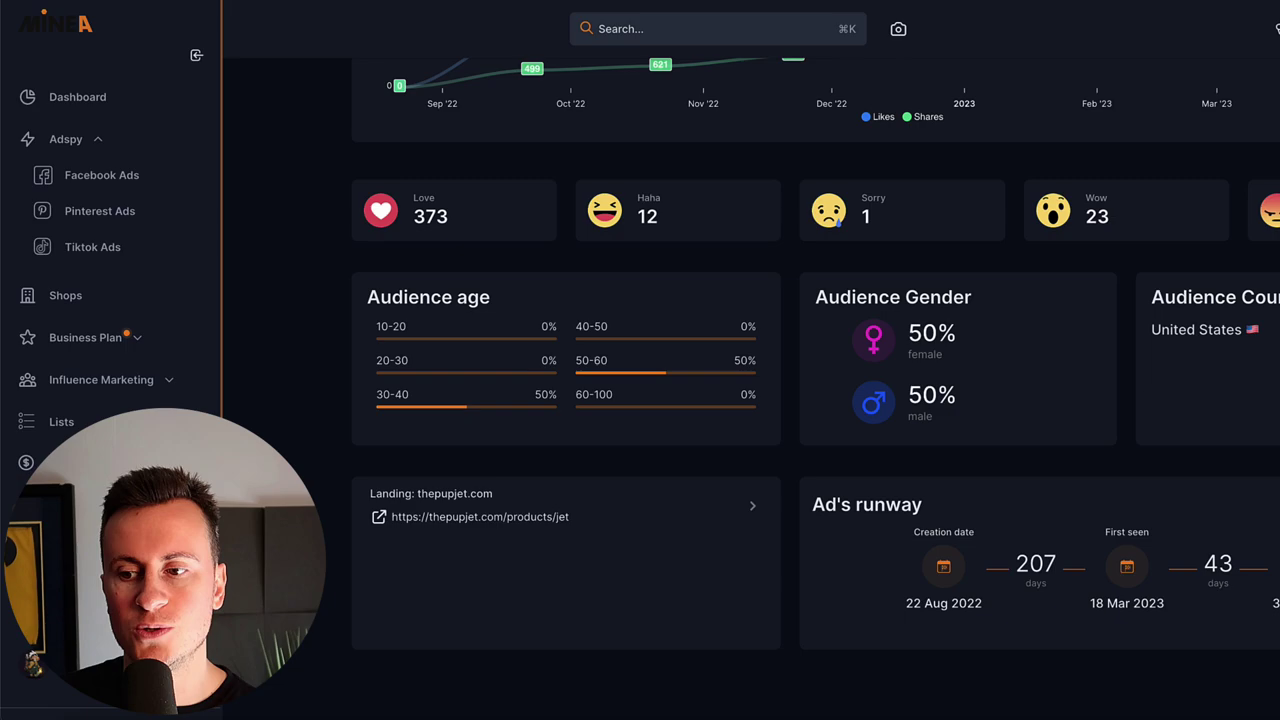
scroll(815, 400, up, 10)
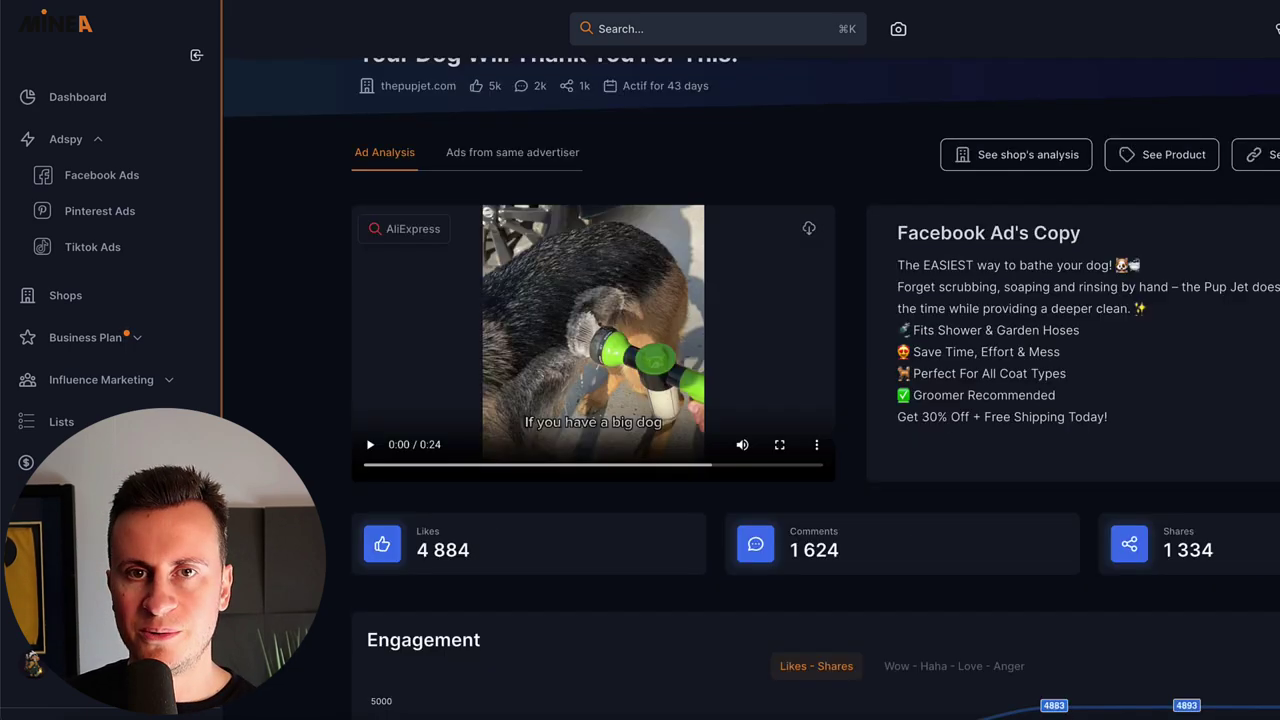
Step: Open the Pup Jet ad's original Facebook post in a private browsing window and allow all cookies
click(1274, 158)
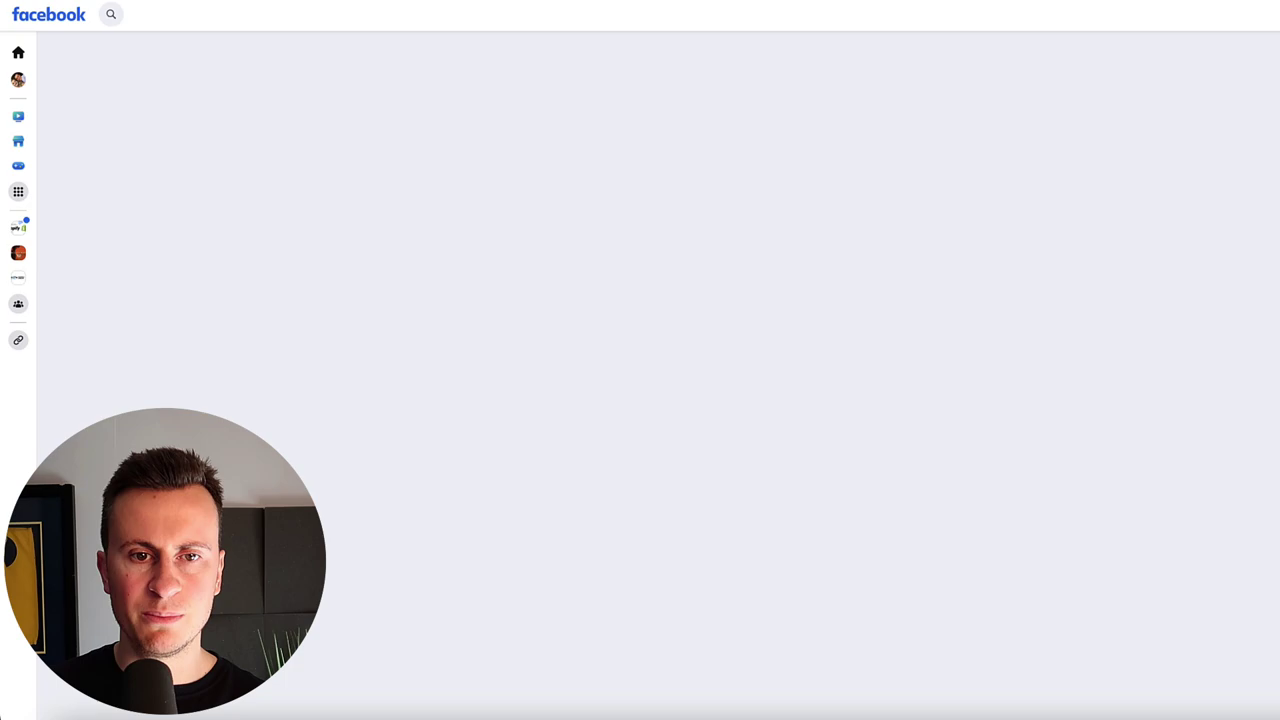
key(super+shift+n)
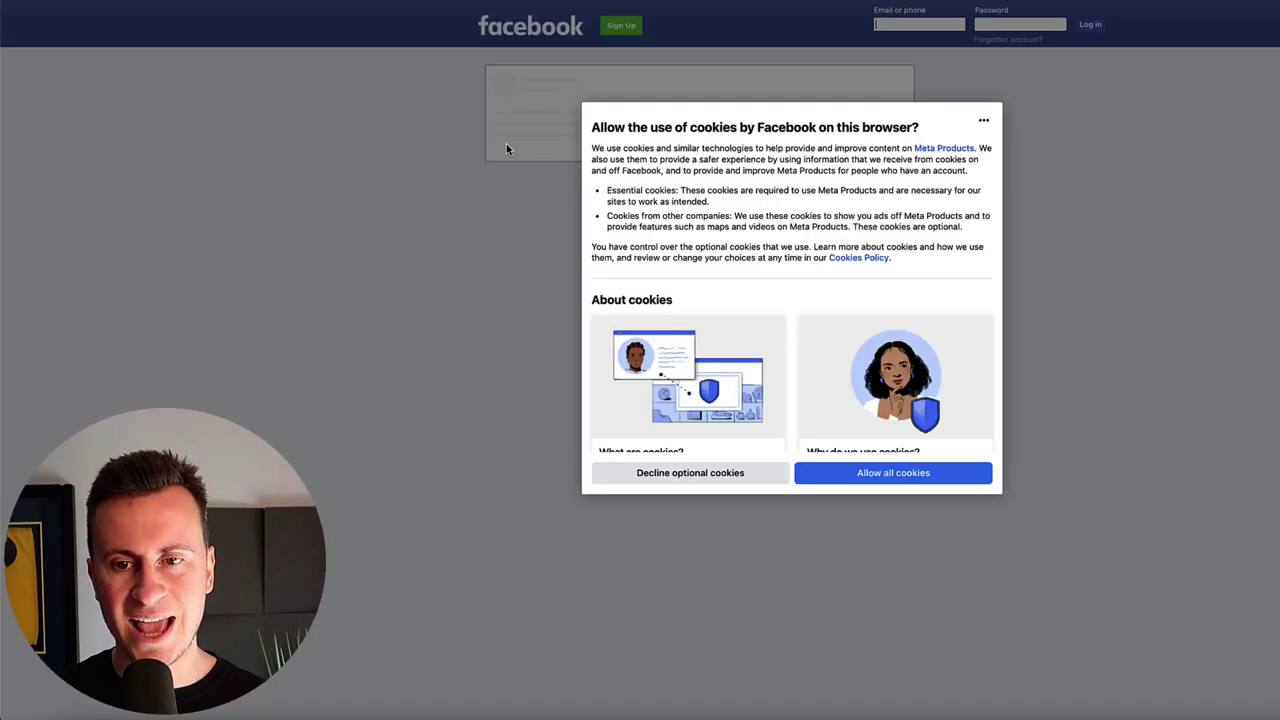
click(918, 473)
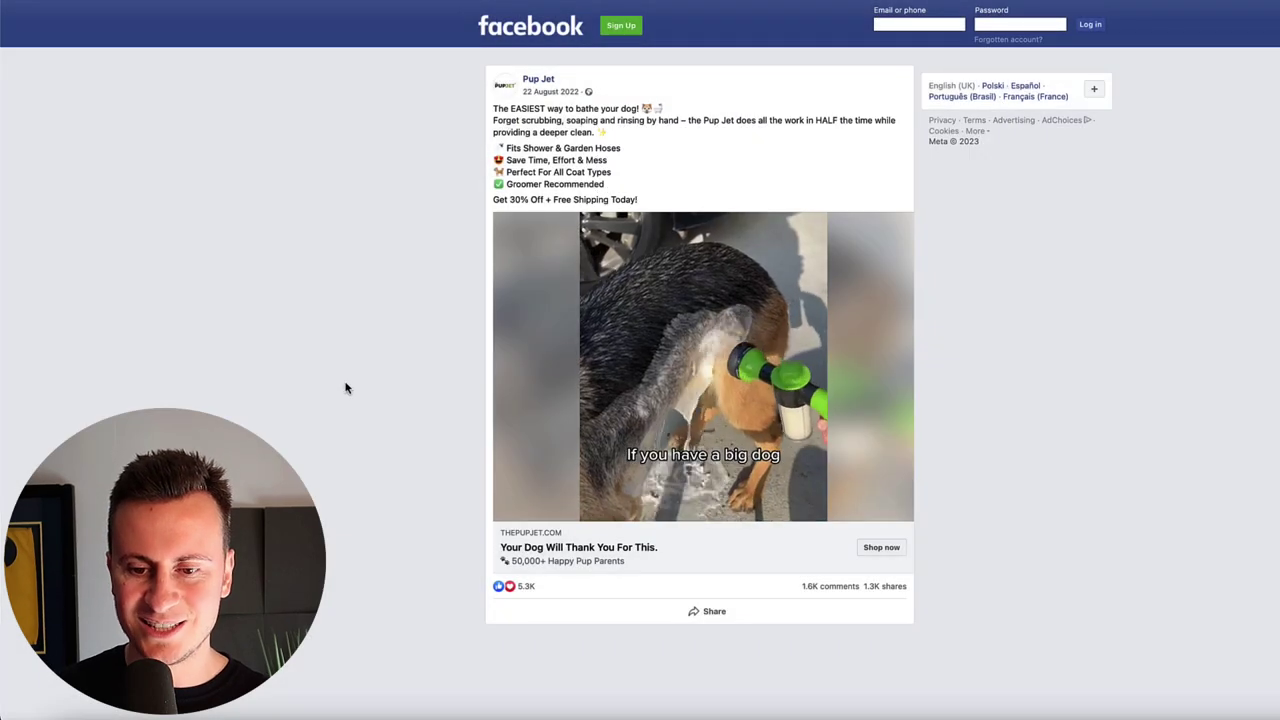
Step: Expand the comments on the Pup Jet Facebook post and read the most relevant customer feedback
scroll(360, 385, down, 1)
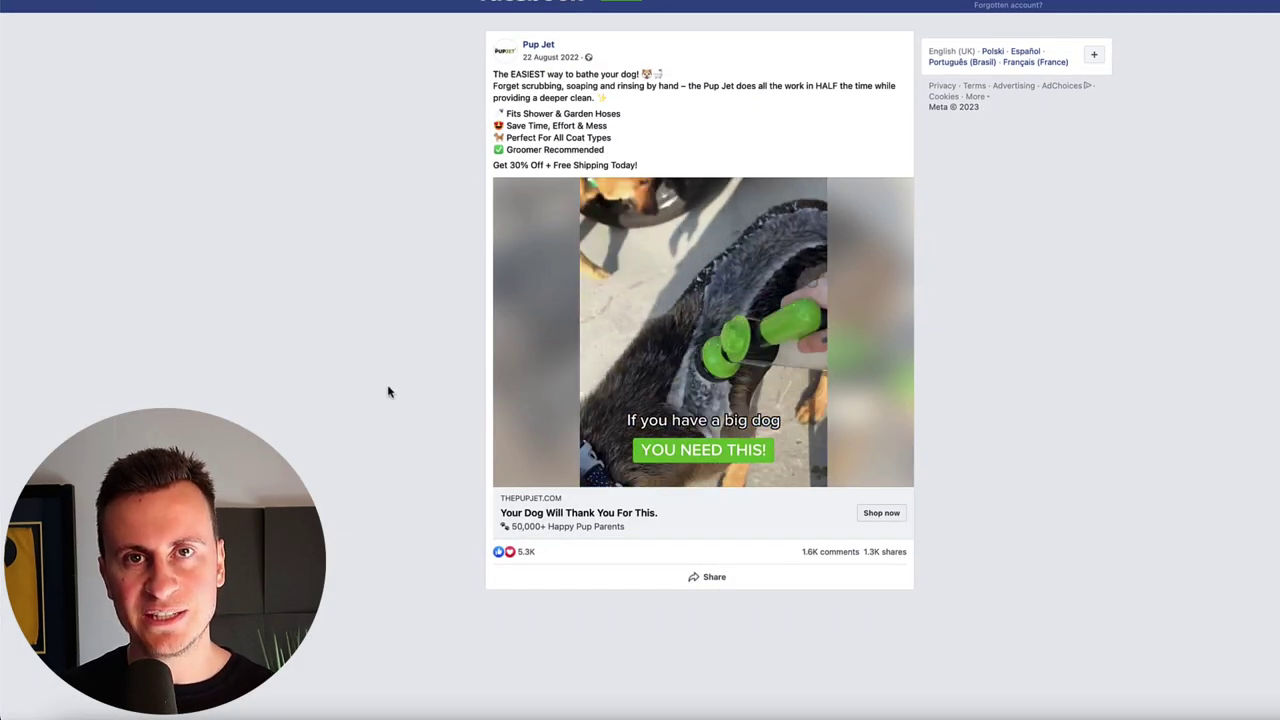
click(830, 552)
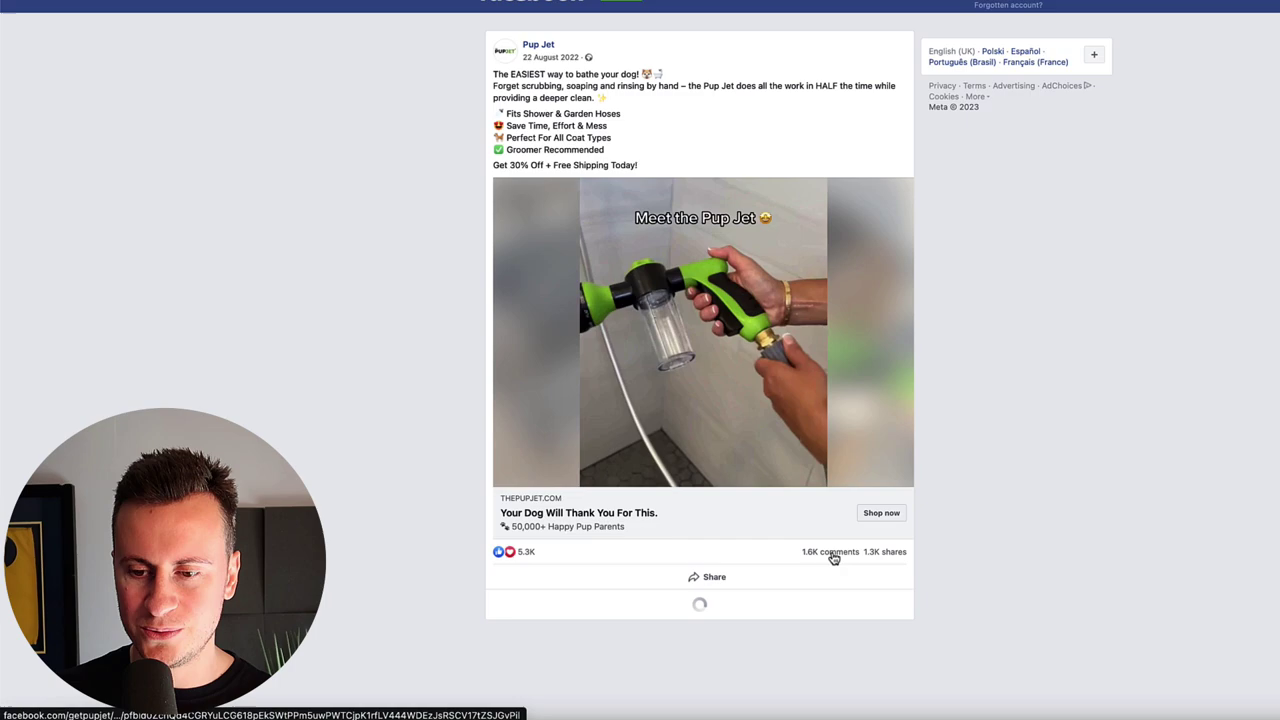
scroll(795, 545, down, 2)
scroll(463, 463, down, 1)
scroll(440, 454, up, 1)
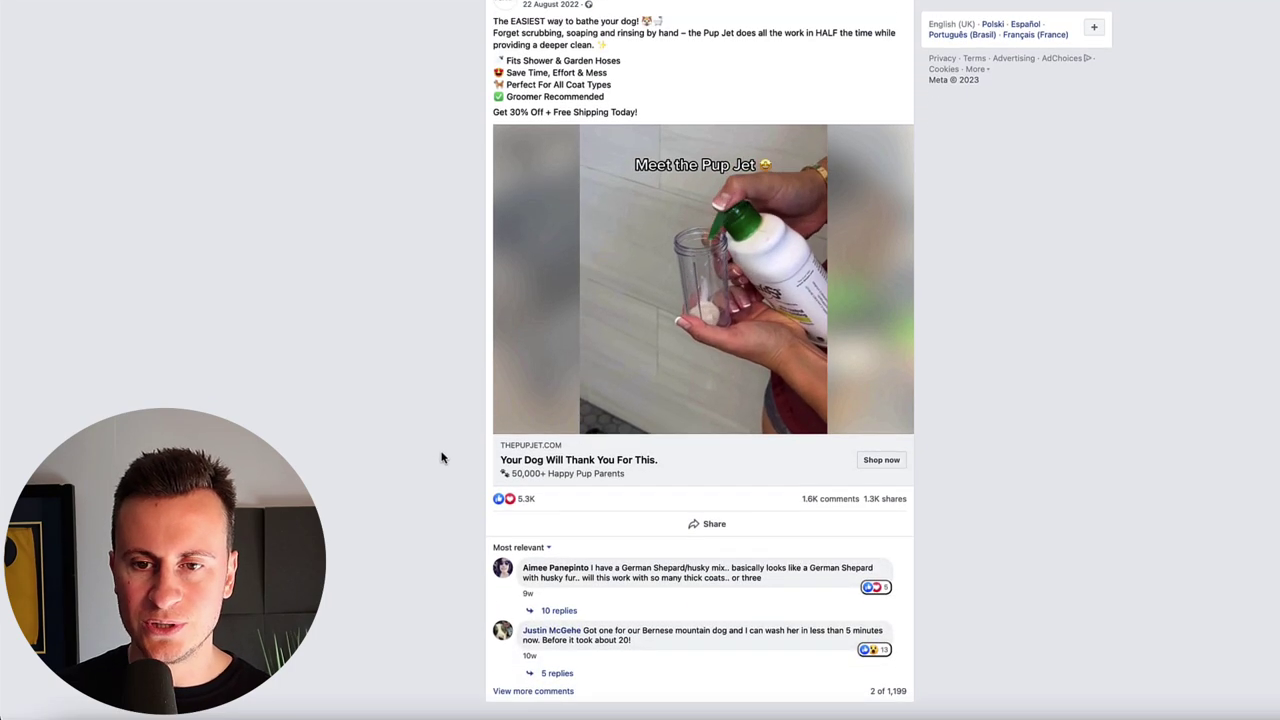
scroll(469, 423, down, 2)
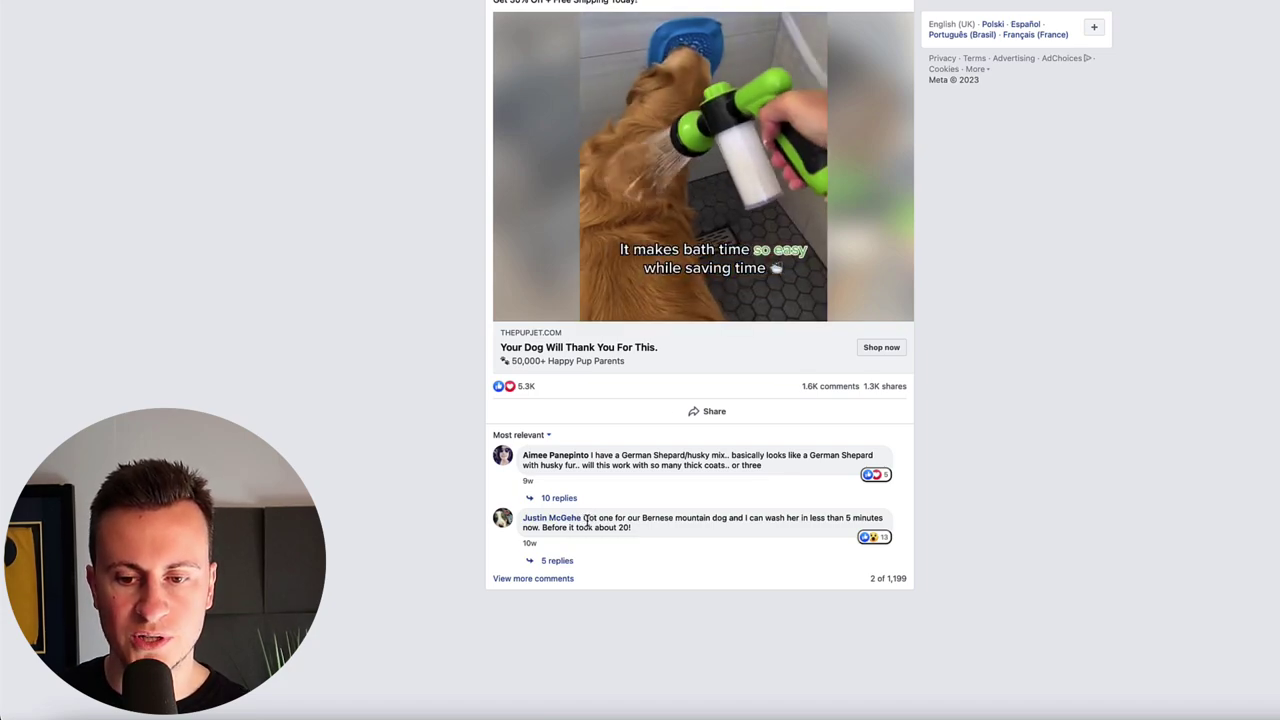
drag(586, 520, 799, 521)
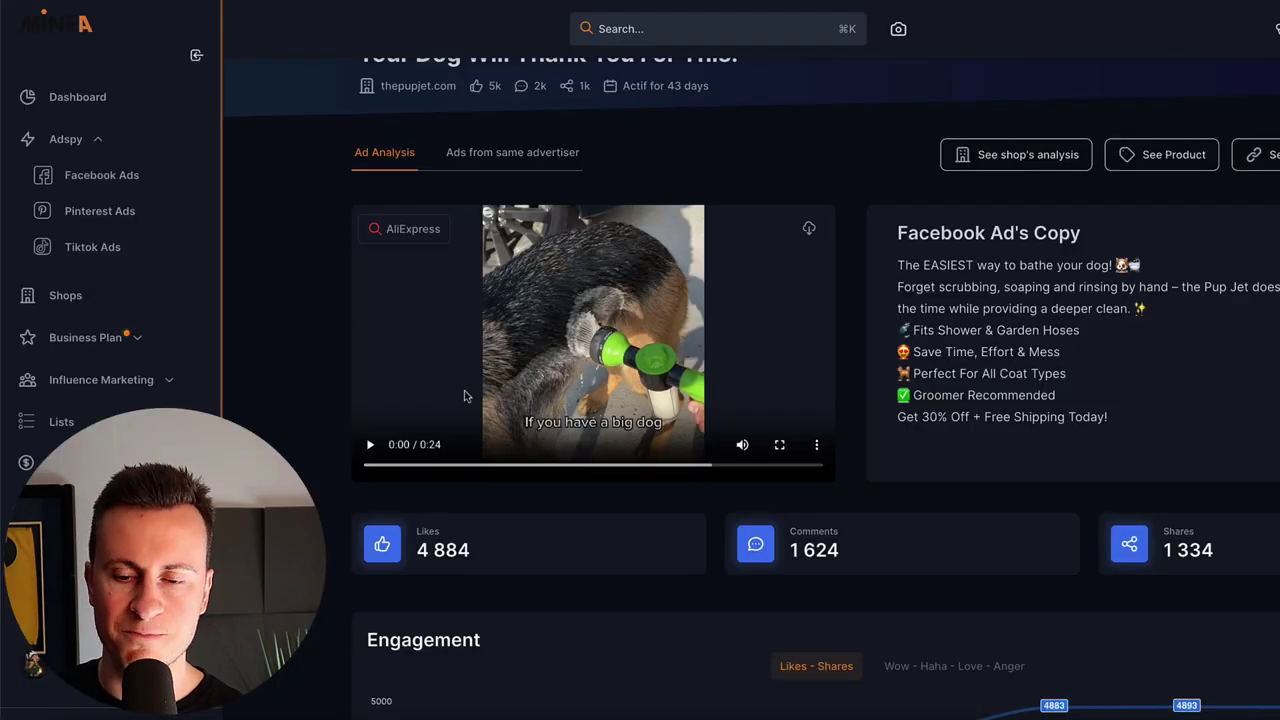
Step: Return to Minea, switch to the TikTok ad search and apply the saved quick query
scroll(464, 396, up, 1)
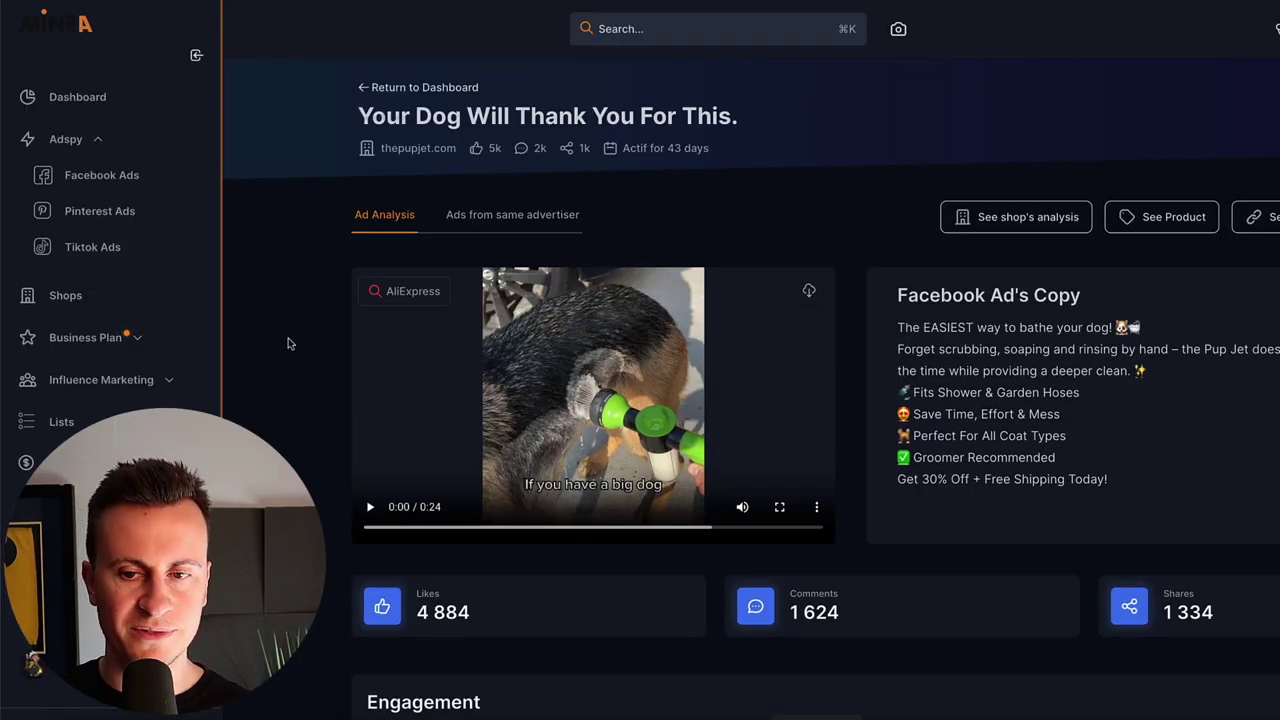
click(97, 247)
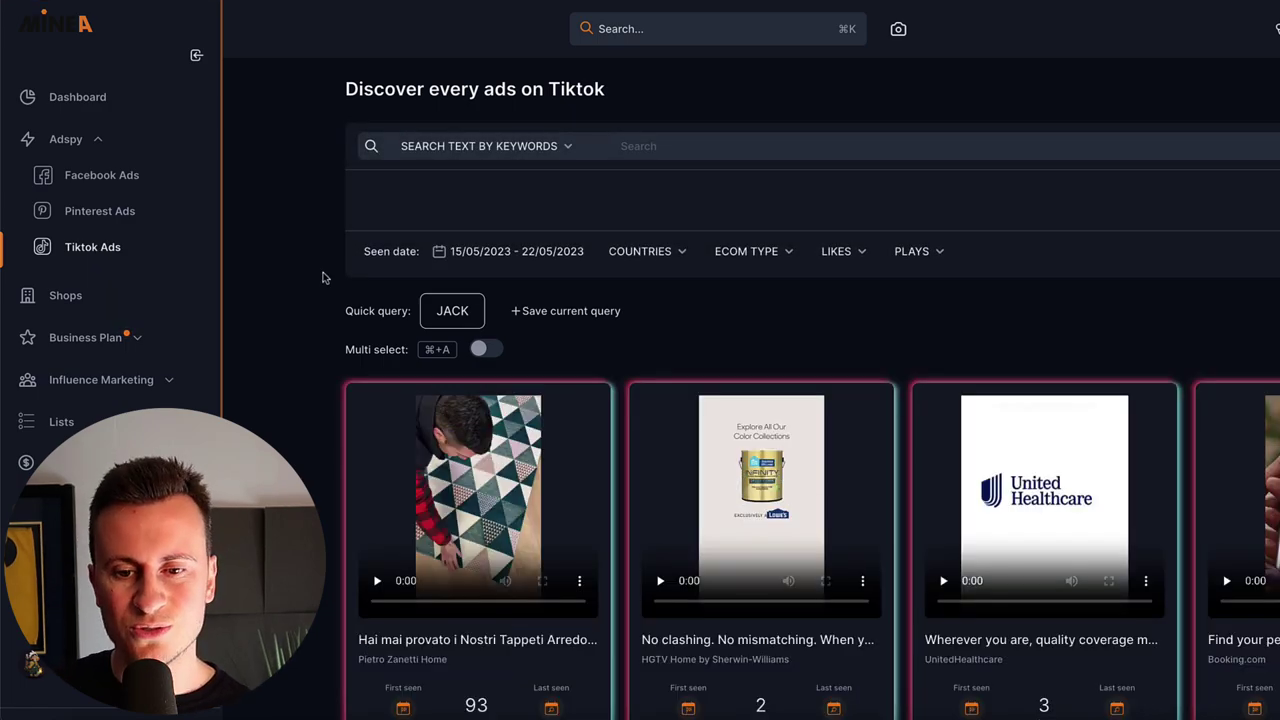
click(452, 316)
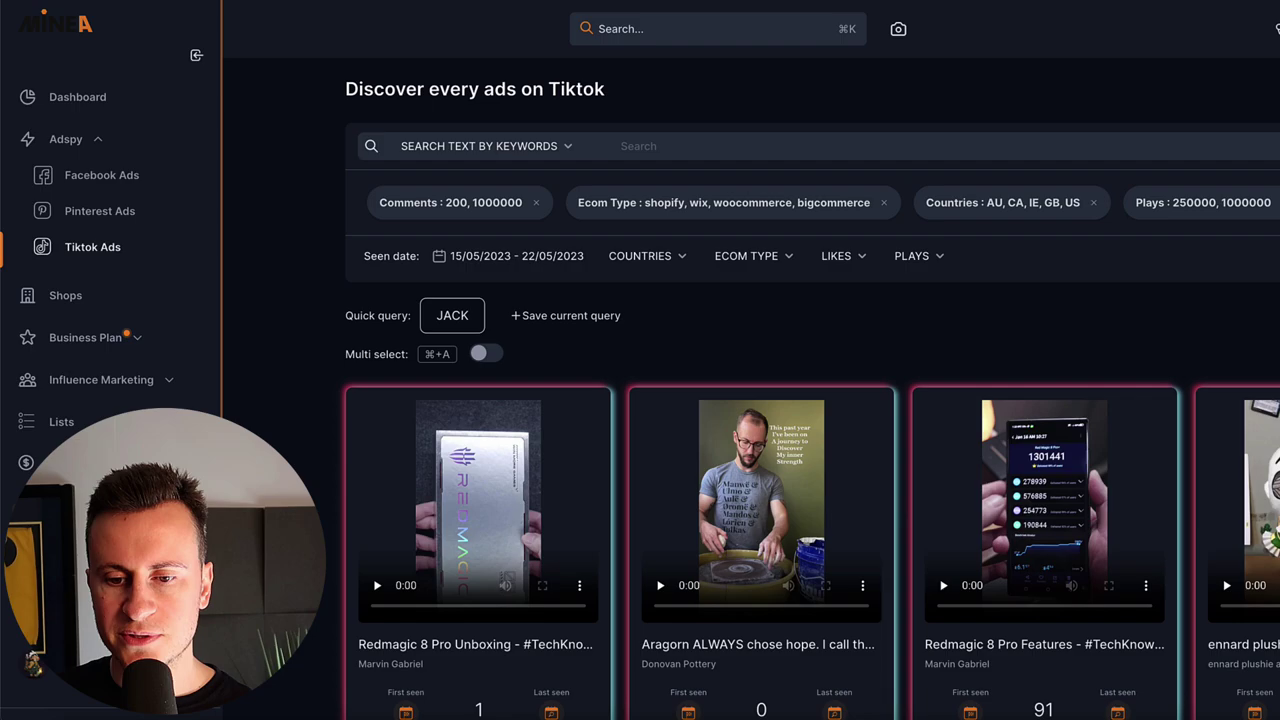
Step: Preview the "Aragorn ALWAYS chose hope" pottery ad's video with the sound muted and pause it
mouse_move(790, 593)
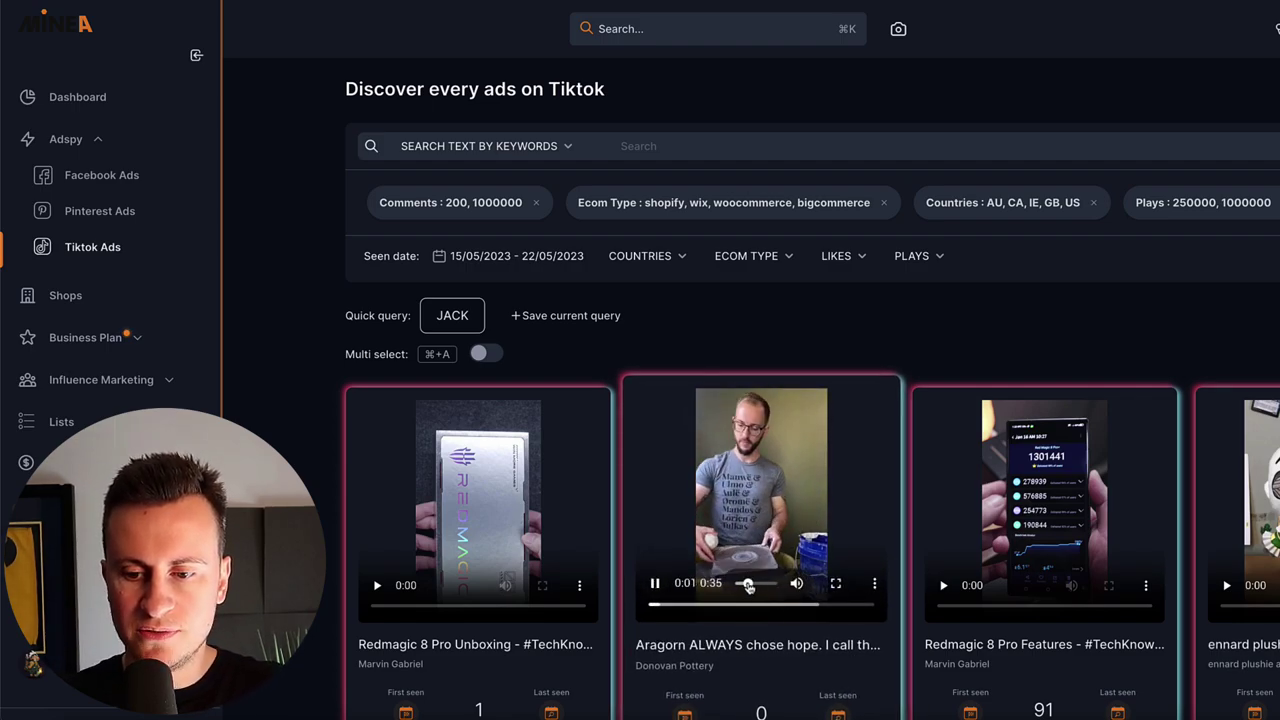
scroll(740, 588, down, 2)
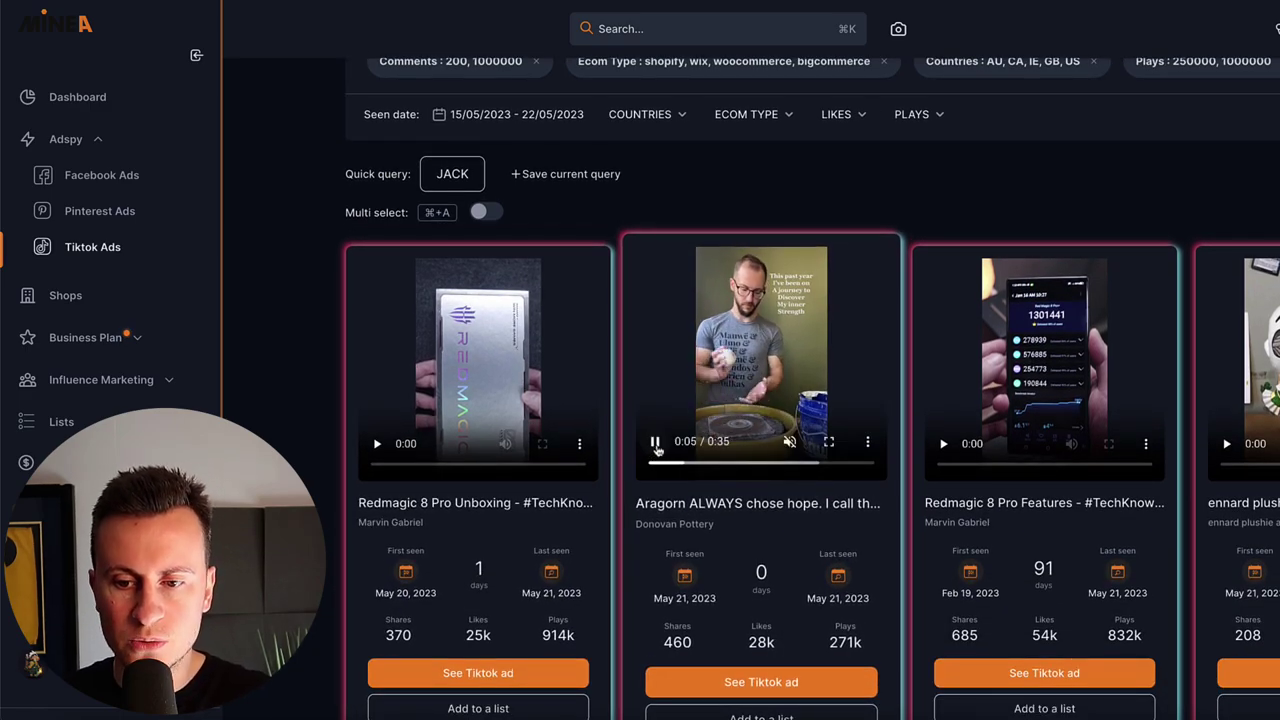
click(655, 443)
Step: Browse the filtered TikTok ads for promising products, down to the flip molds ad
scroll(770, 370, down, 5)
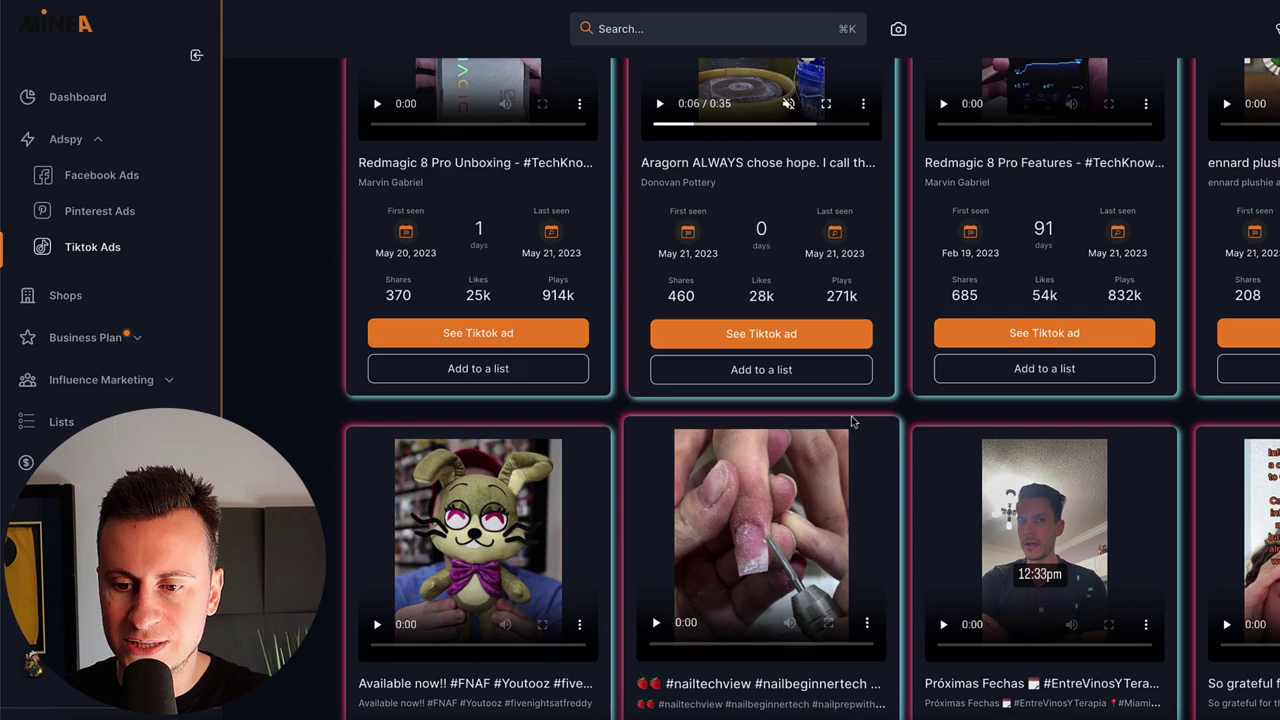
scroll(768, 370, down, 5)
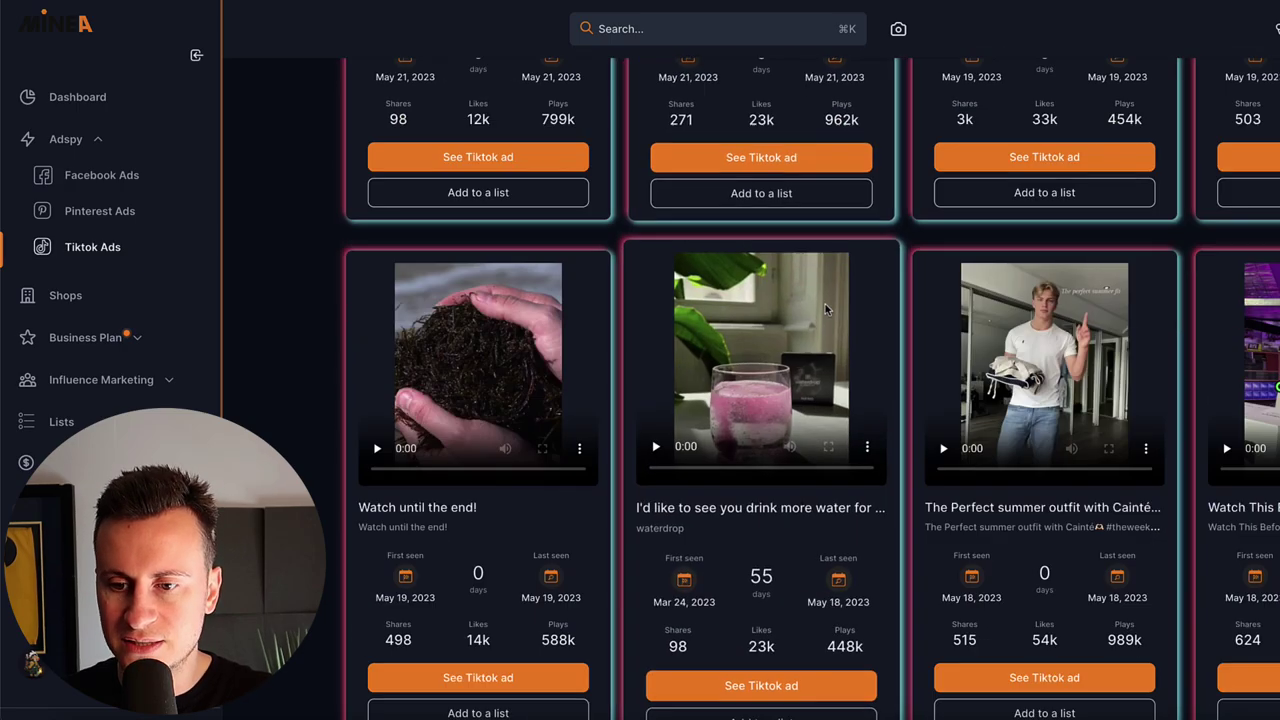
scroll(767, 355, down, 5)
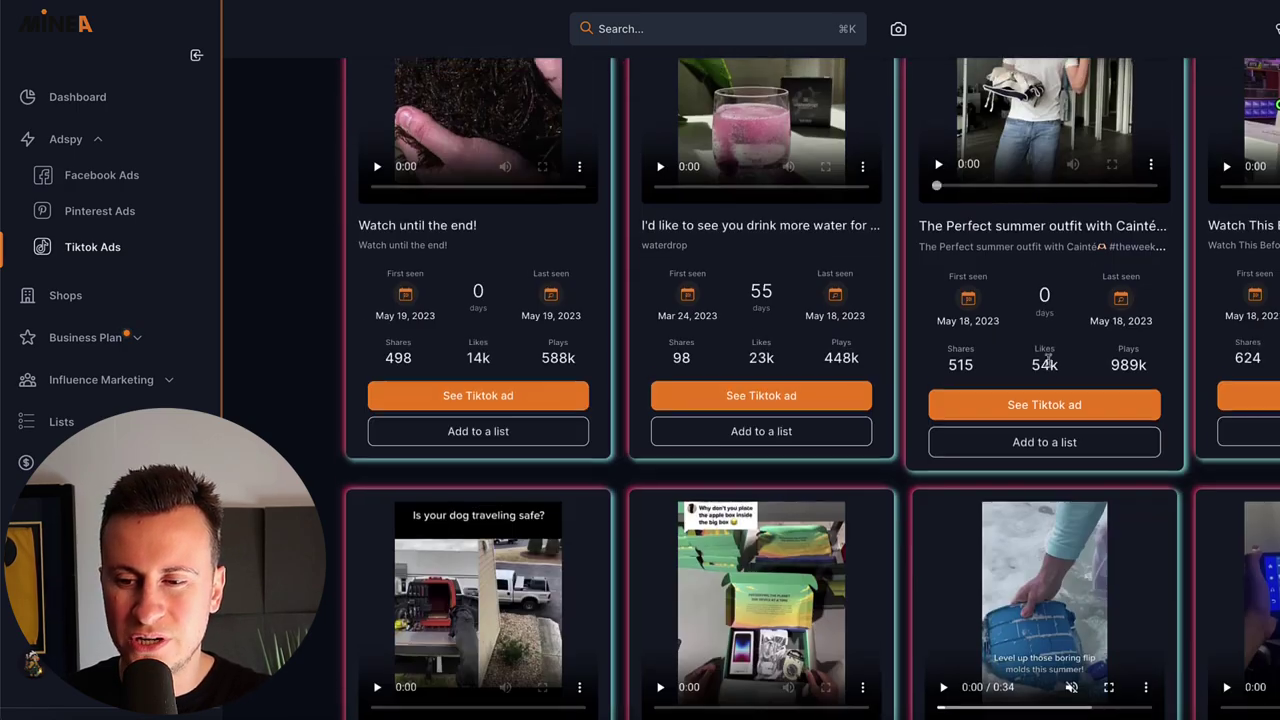
scroll(1048, 350, down, 2)
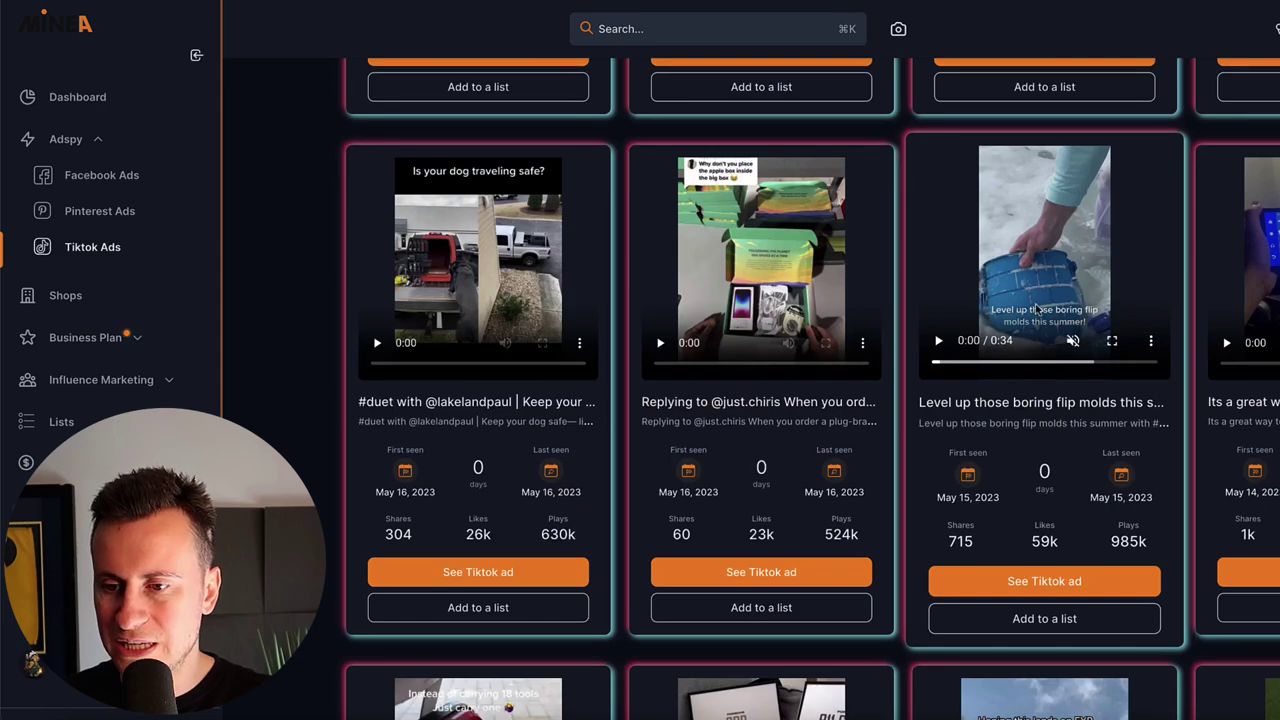
Step: Preview the flip molds ad's video with sound, skip ahead to about the 19-second mark and pause it
click(939, 343)
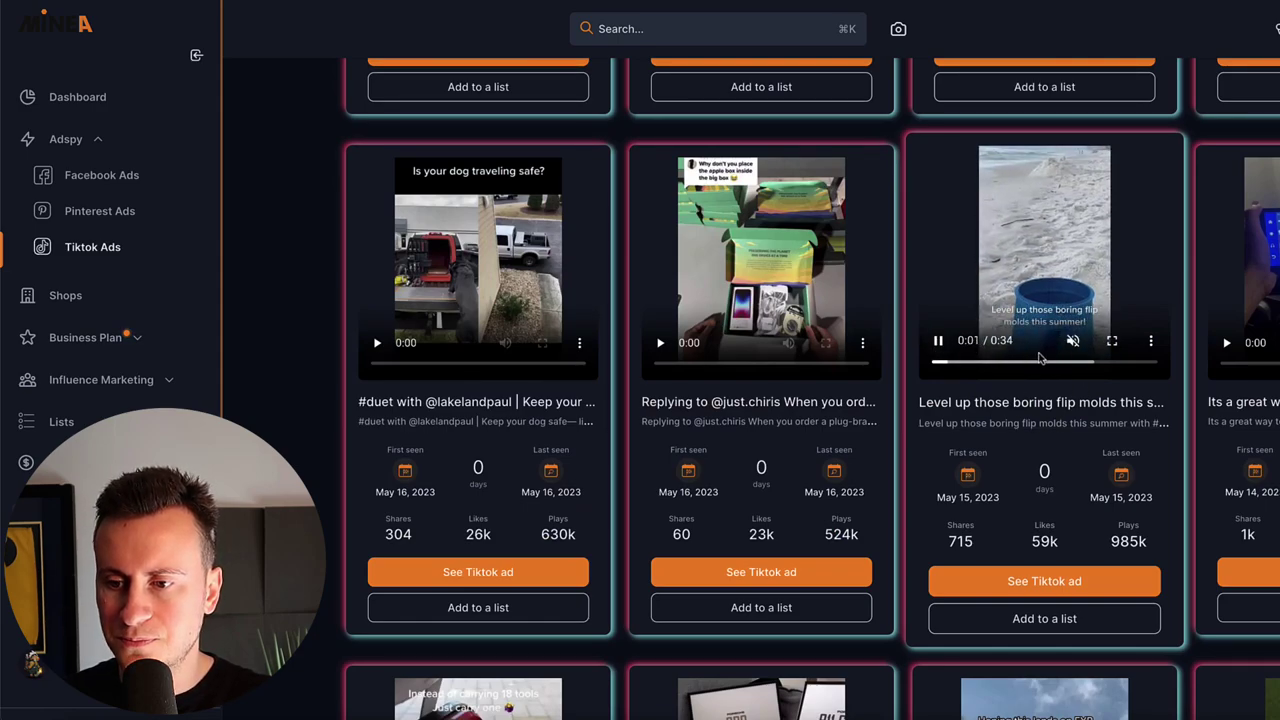
click(1072, 343)
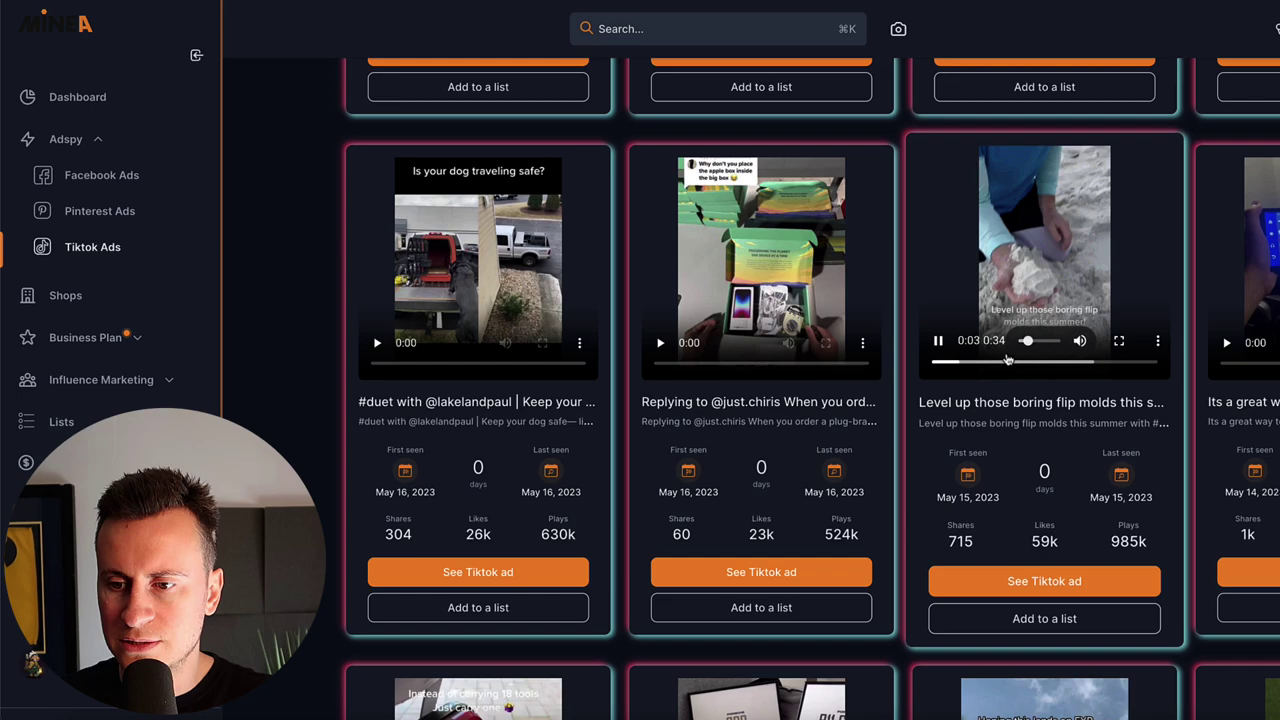
click(1020, 365)
click(1052, 365)
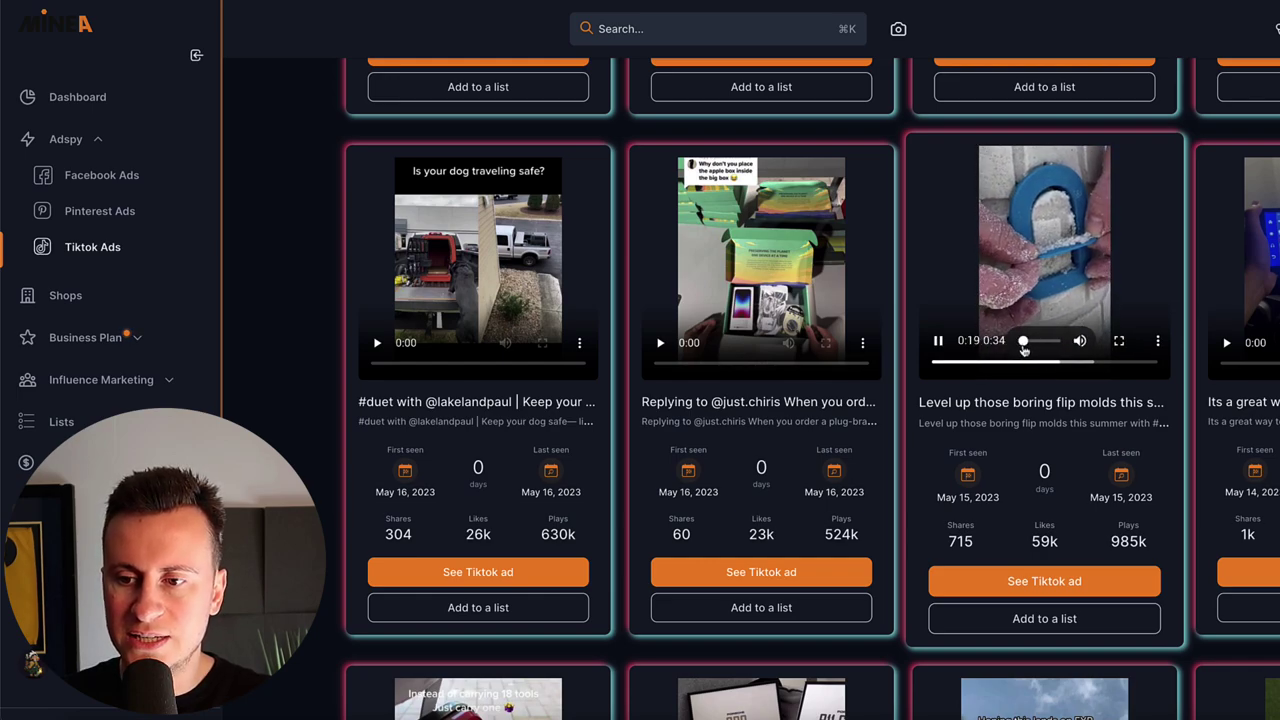
click(940, 342)
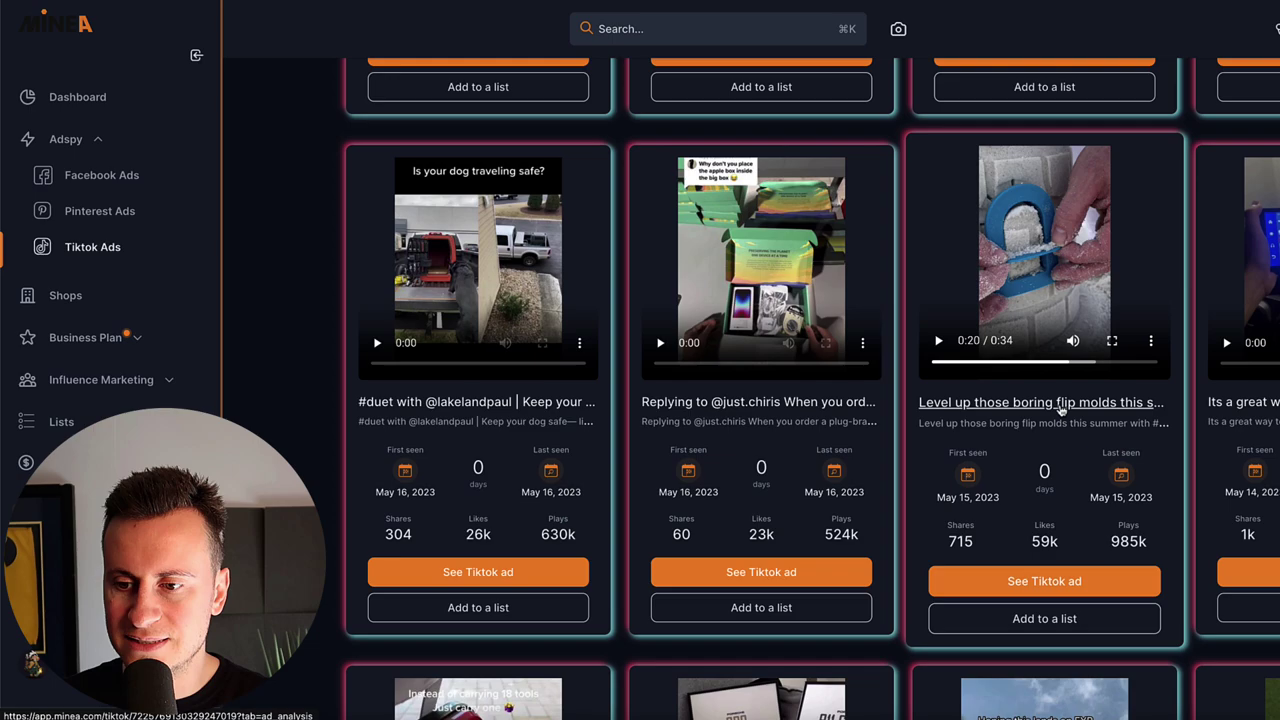
Step: Open the flip molds ad's analysis page and its original TikTok post, and briefly play the post's video
click(1060, 404)
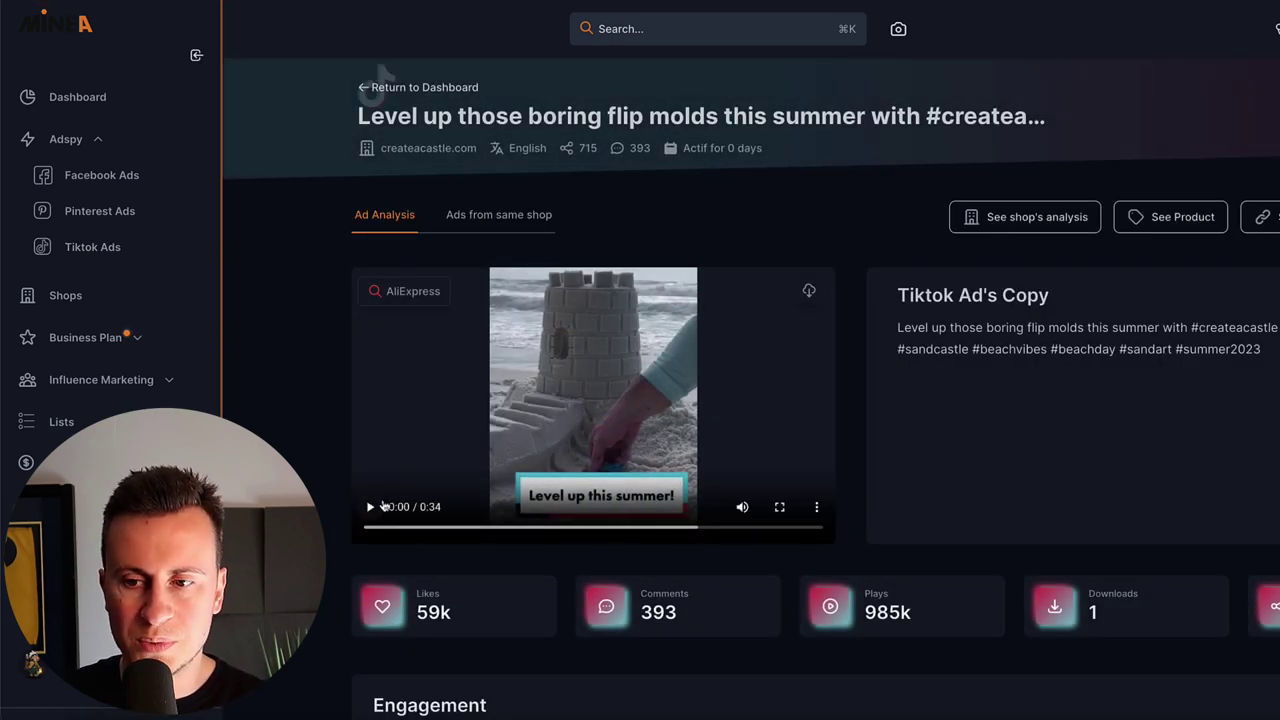
click(1266, 221)
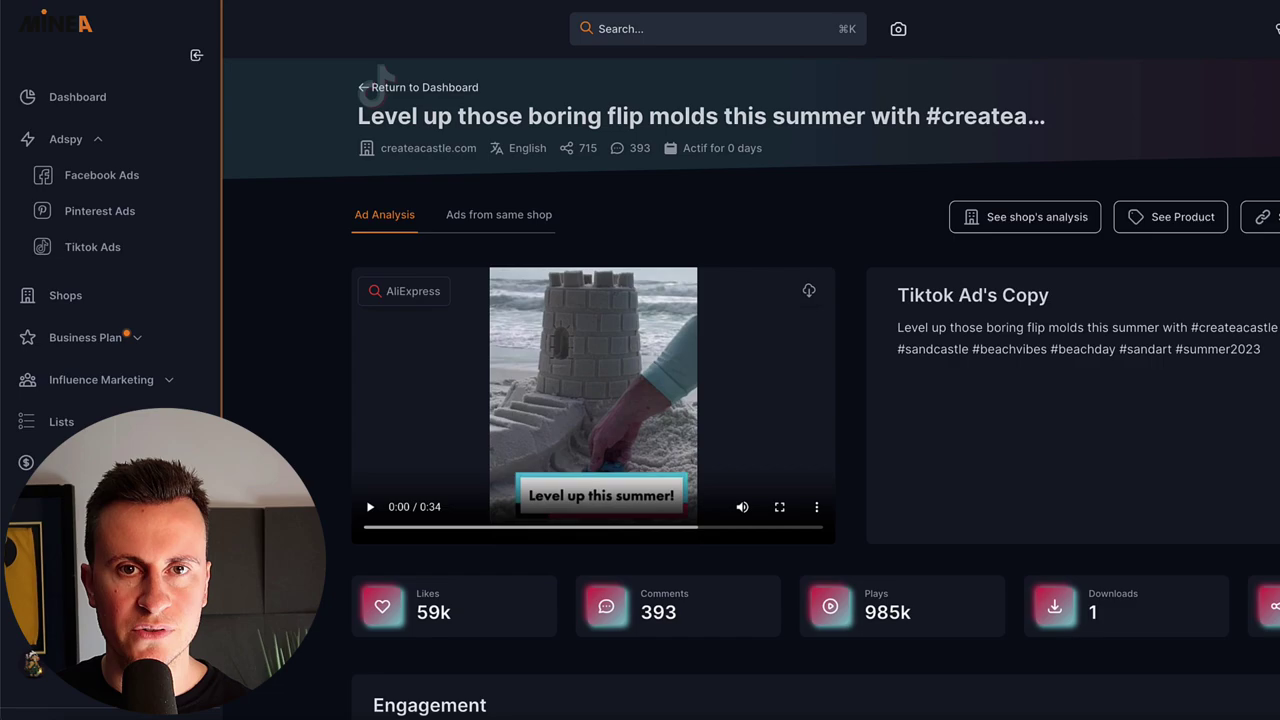
scroll(750, 400, down, 2)
scroll(750, 400, down, 2)
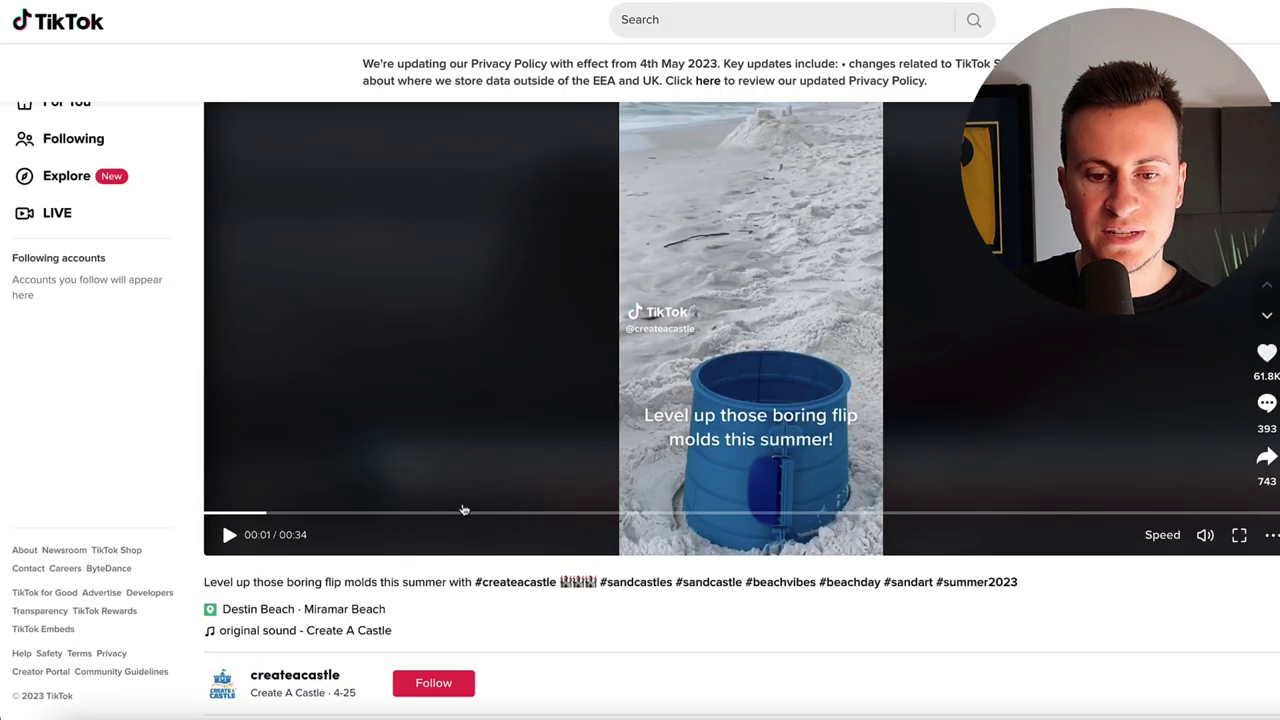
click(228, 537)
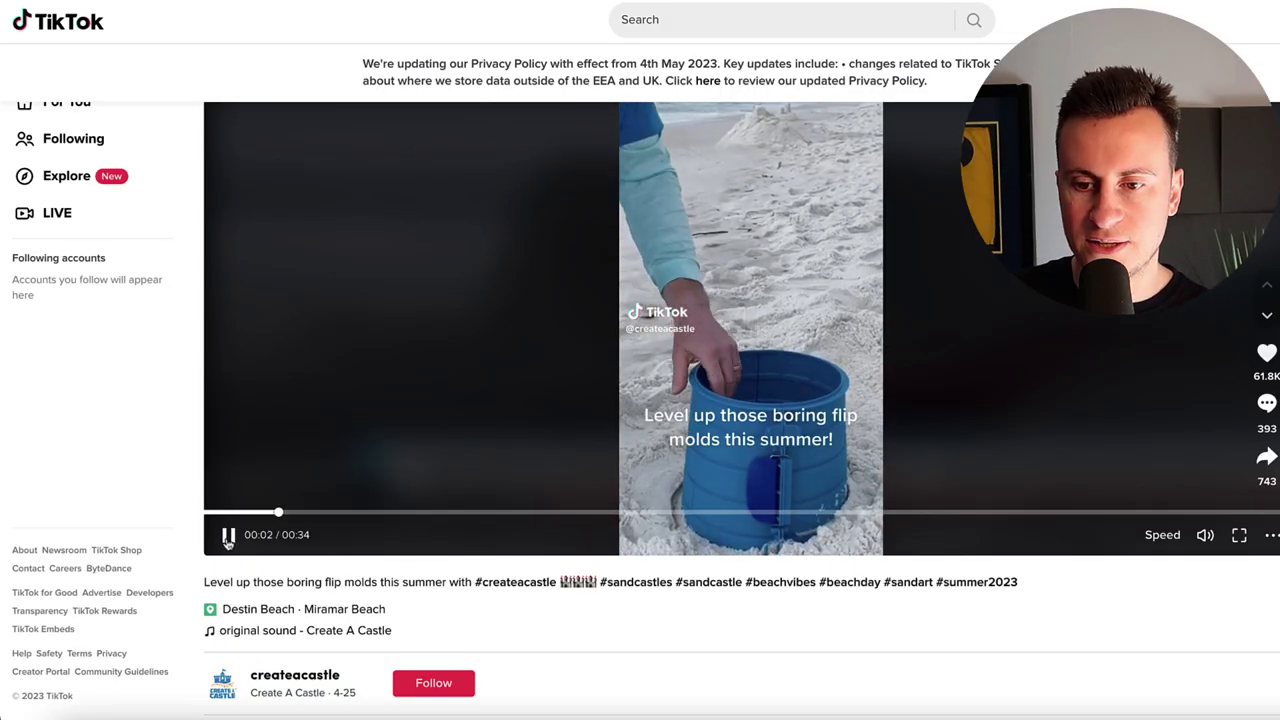
click(228, 537)
Step: Read the most-liked comments on the sandcastle mold post, down to the one asking where to get the toy
scroll(371, 477, down, 4)
scroll(517, 466, down, 1)
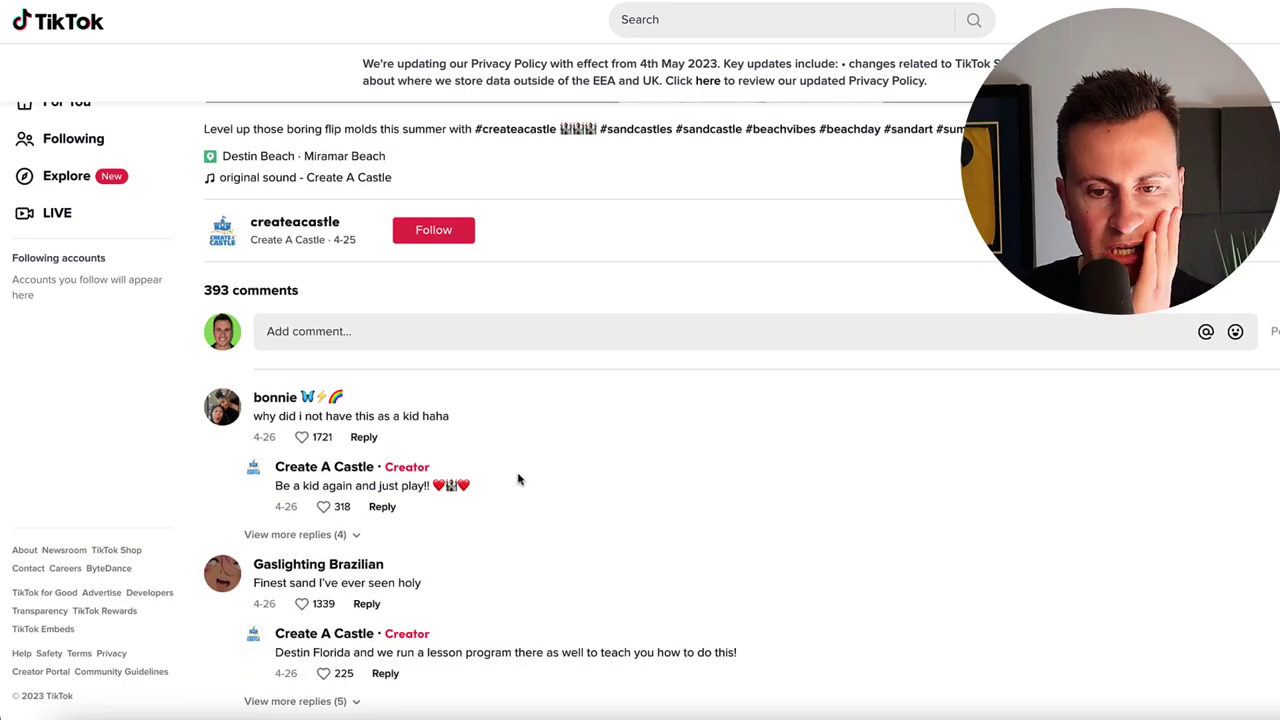
scroll(505, 450, down, 1)
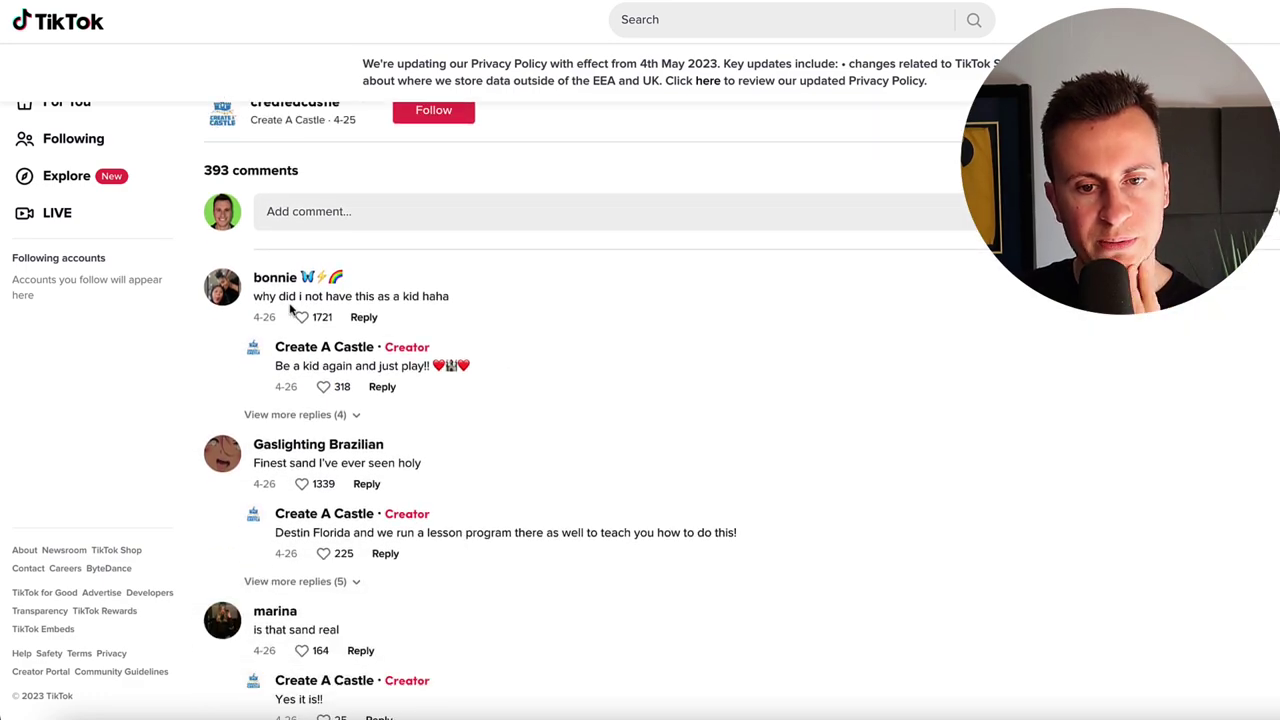
scroll(503, 386, down, 1)
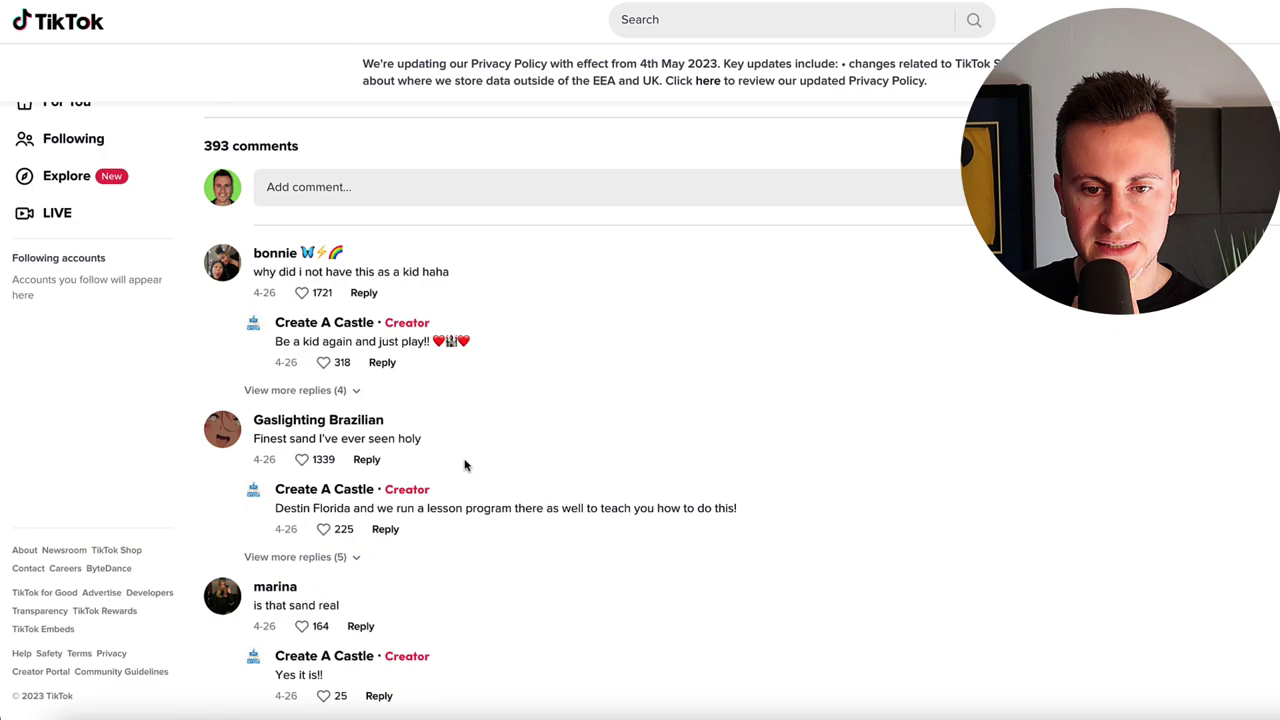
scroll(432, 414, down, 1)
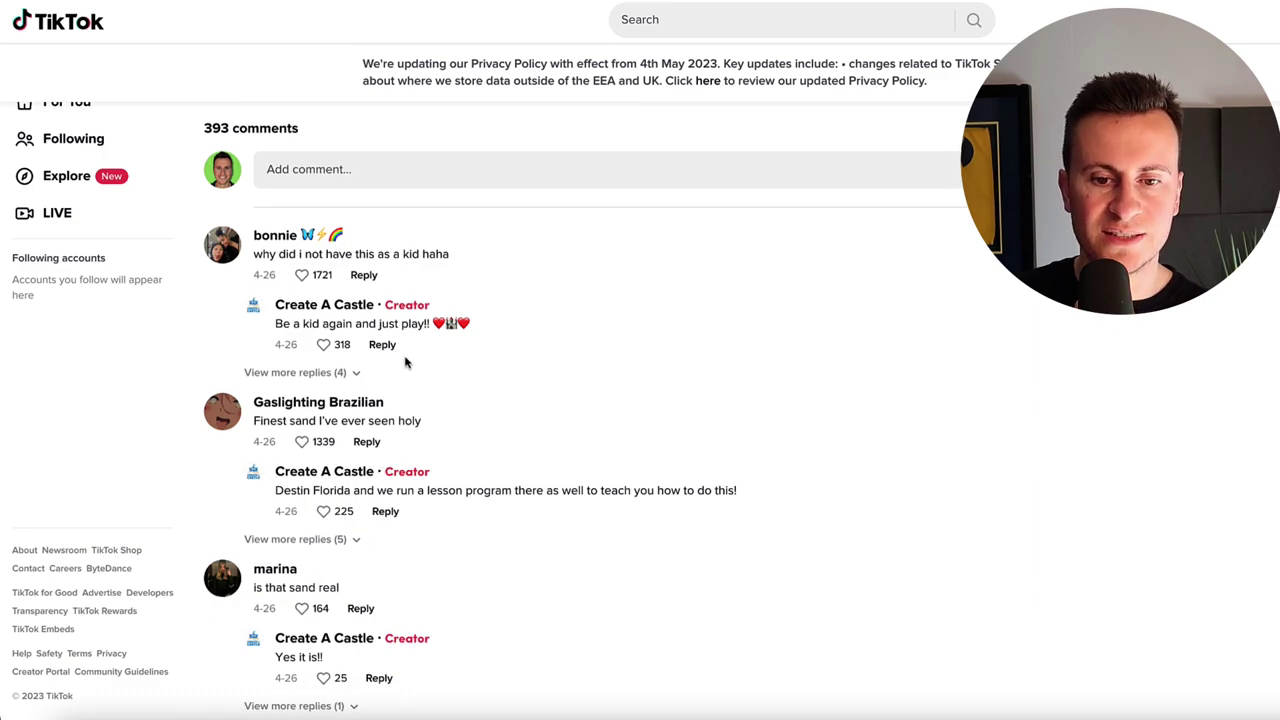
scroll(315, 448, down, 3)
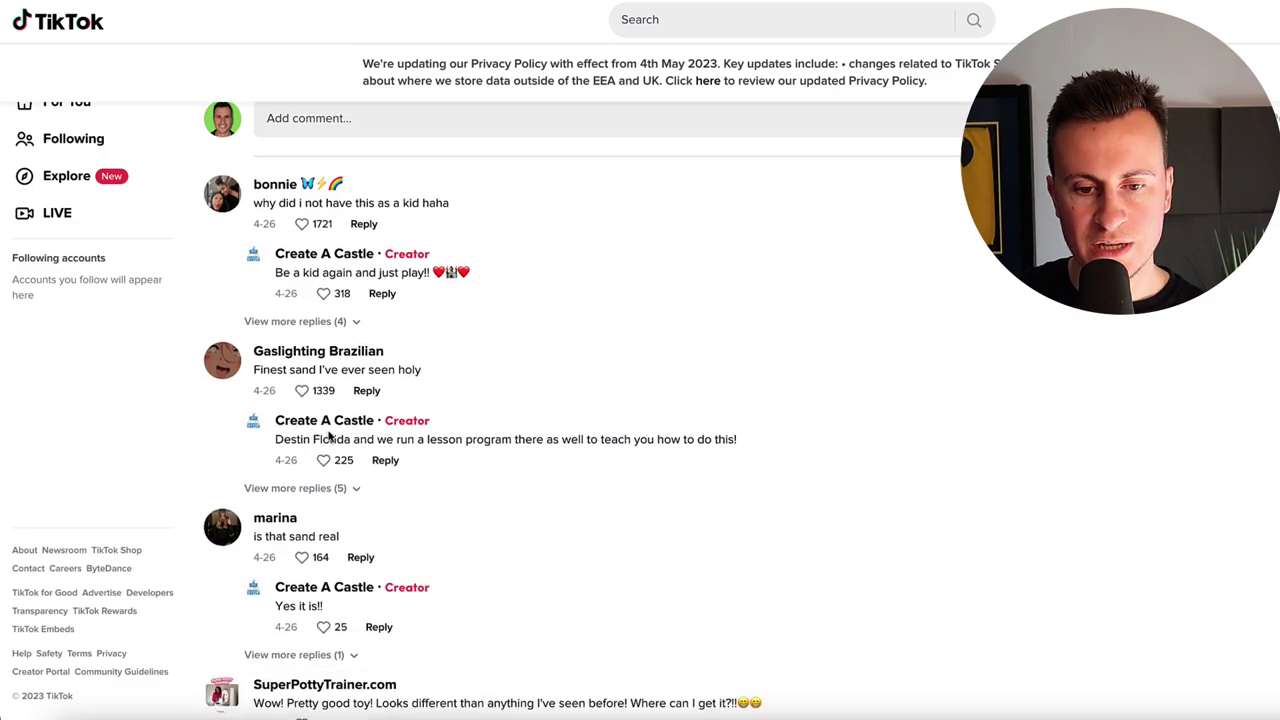
scroll(380, 418, down, 3)
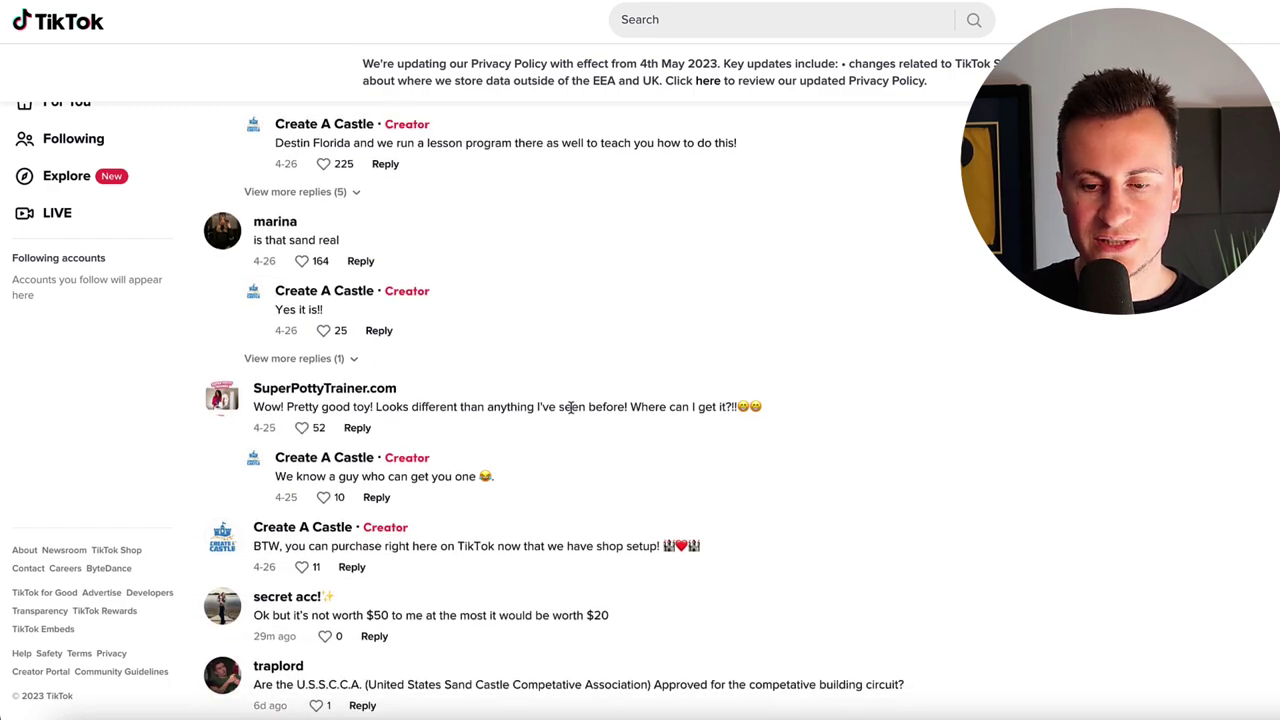
drag(646, 407, 704, 410)
click(520, 413)
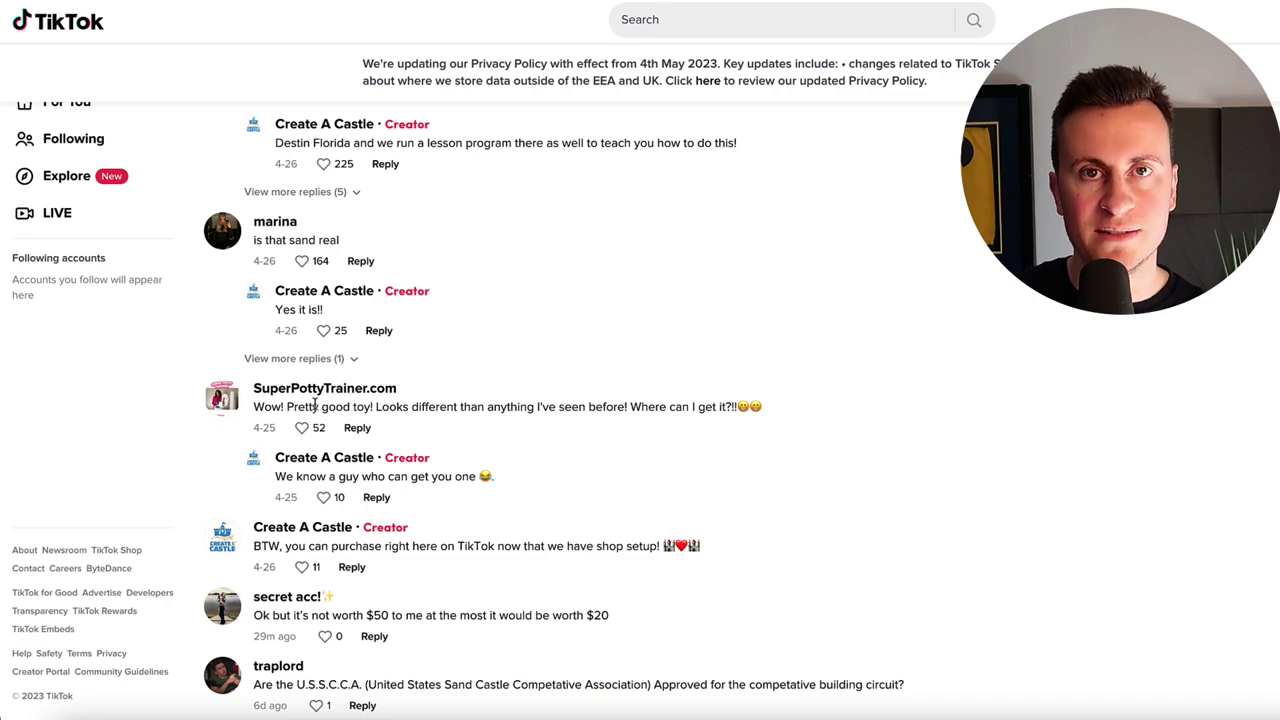
Step: Examine the remaining comments on the post for price objections, purchase intent and feedback from existing owners
scroll(320, 420, down, 1)
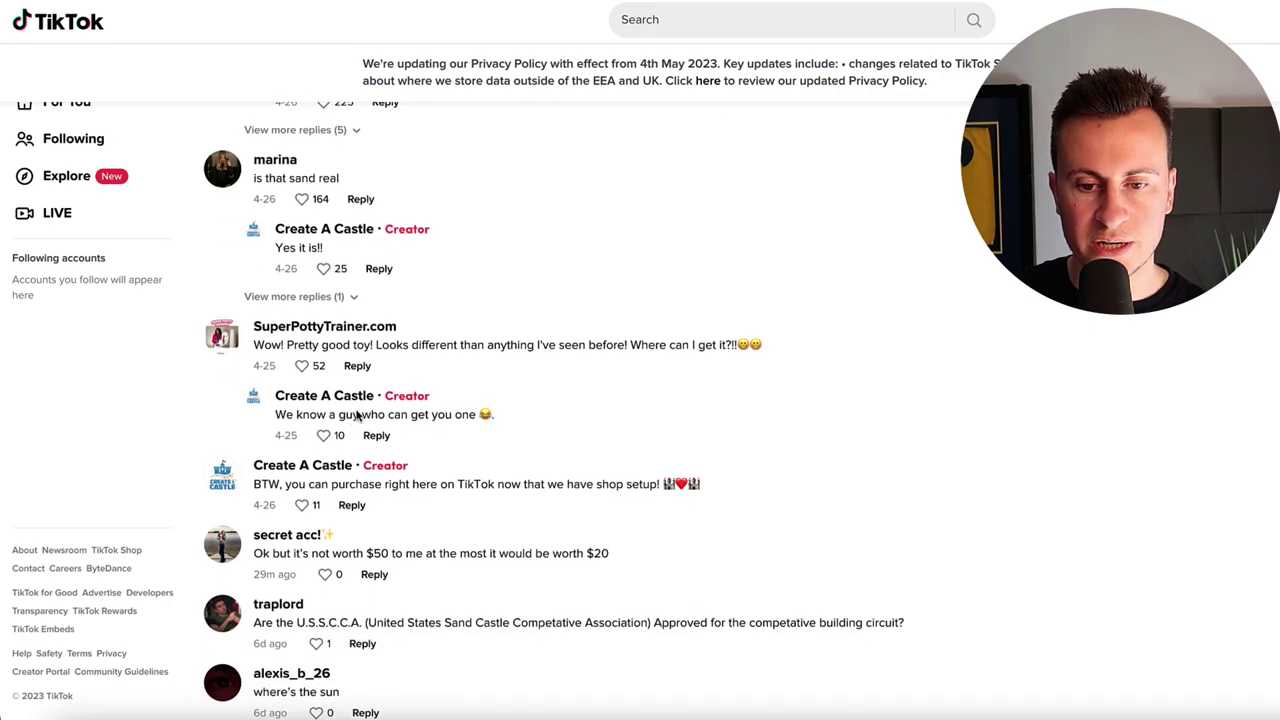
scroll(370, 548, down, 1)
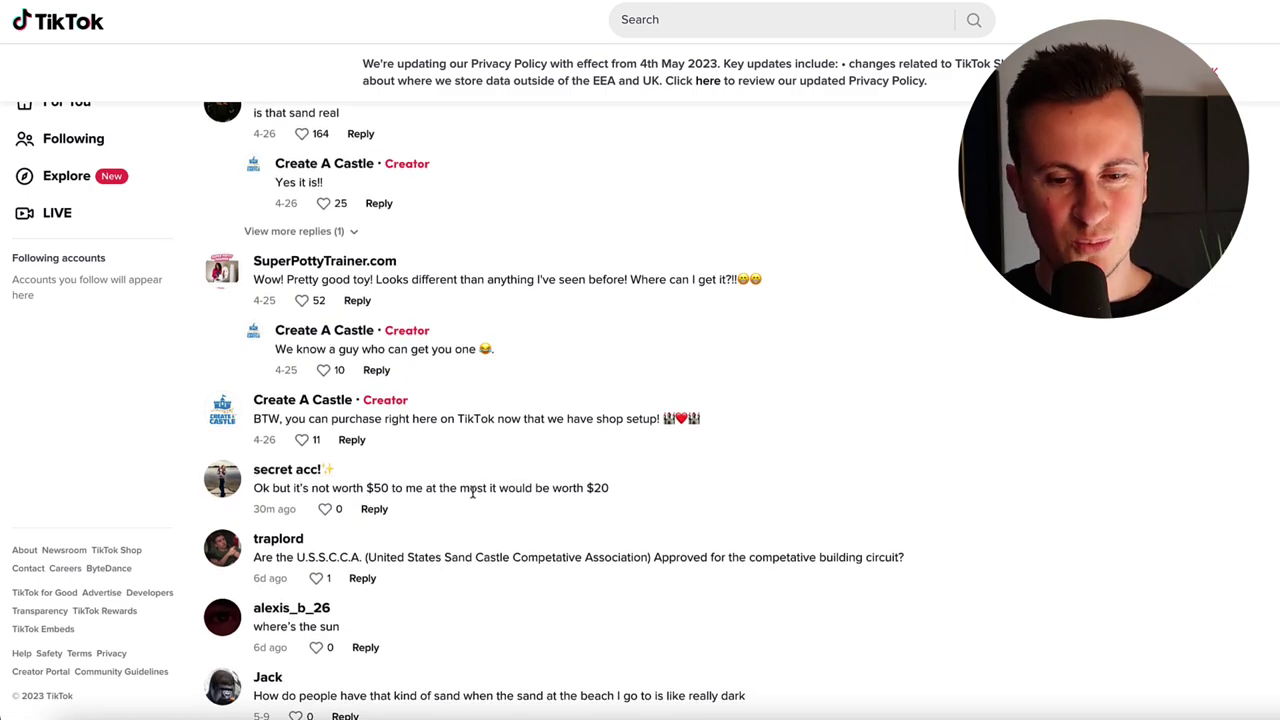
scroll(472, 490, down, 2)
scroll(413, 383, down, 4)
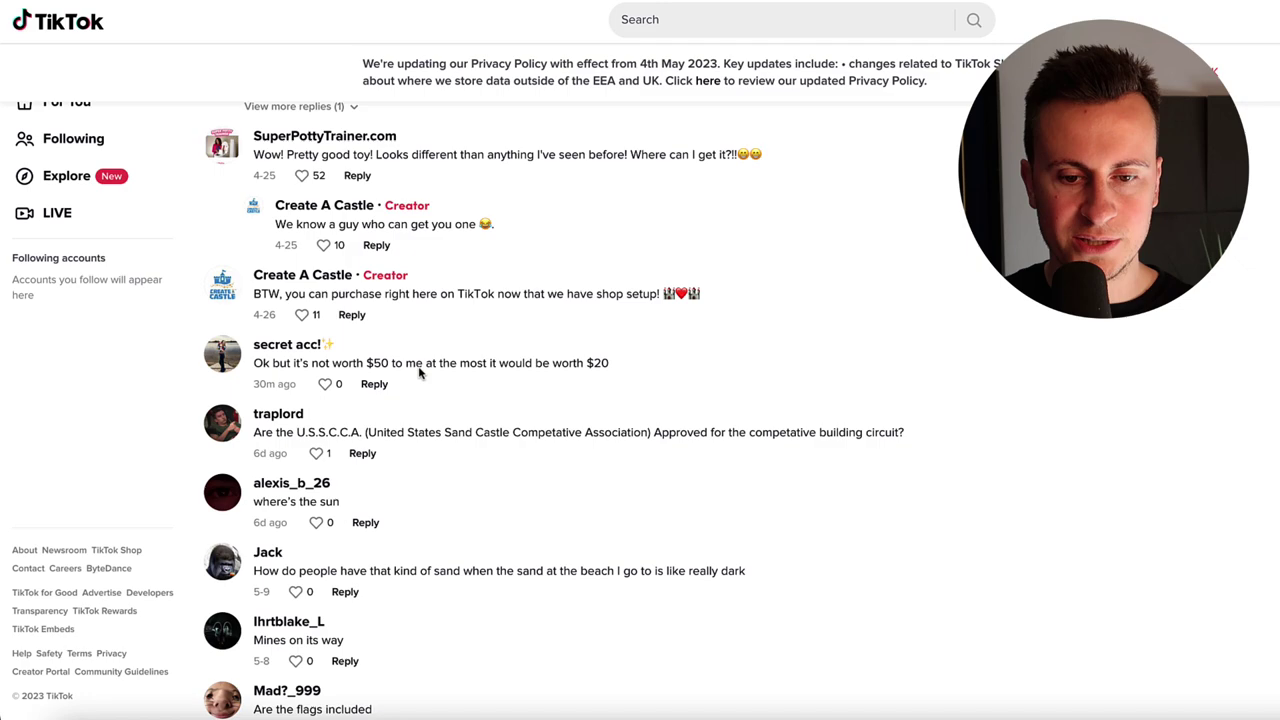
scroll(368, 446, down, 1)
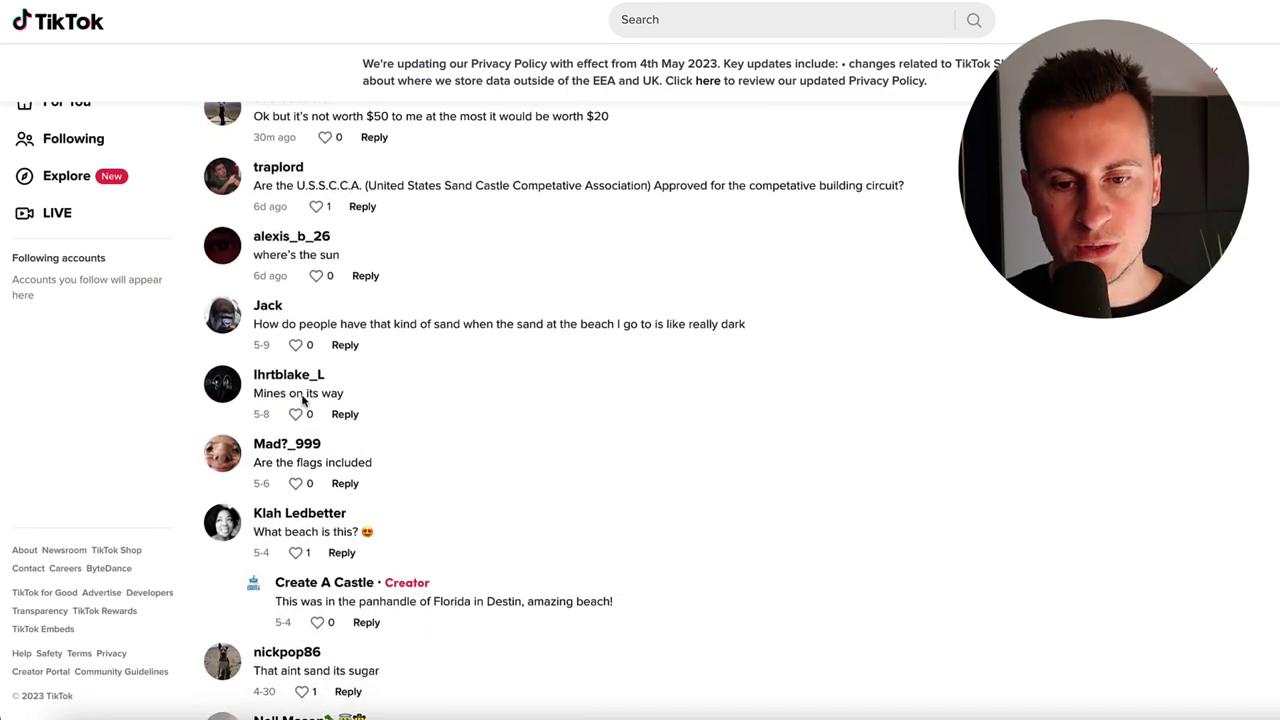
scroll(300, 393, down, 4)
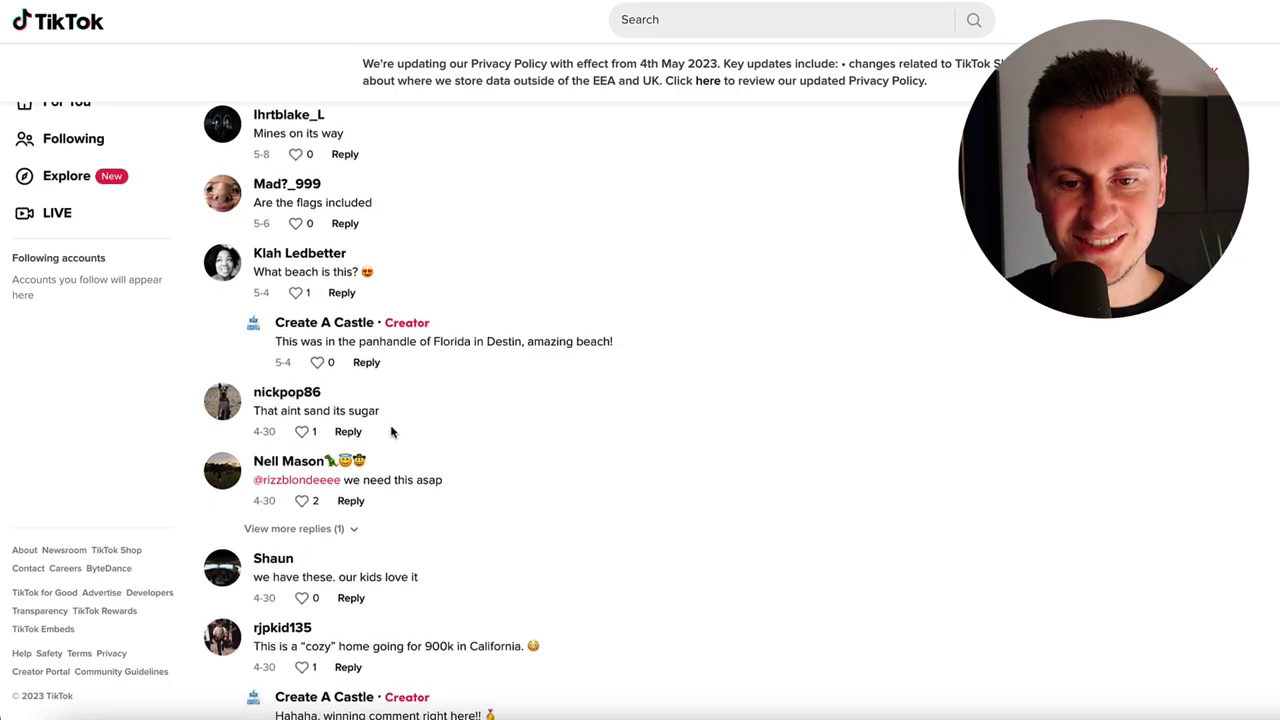
scroll(406, 394, down, 2)
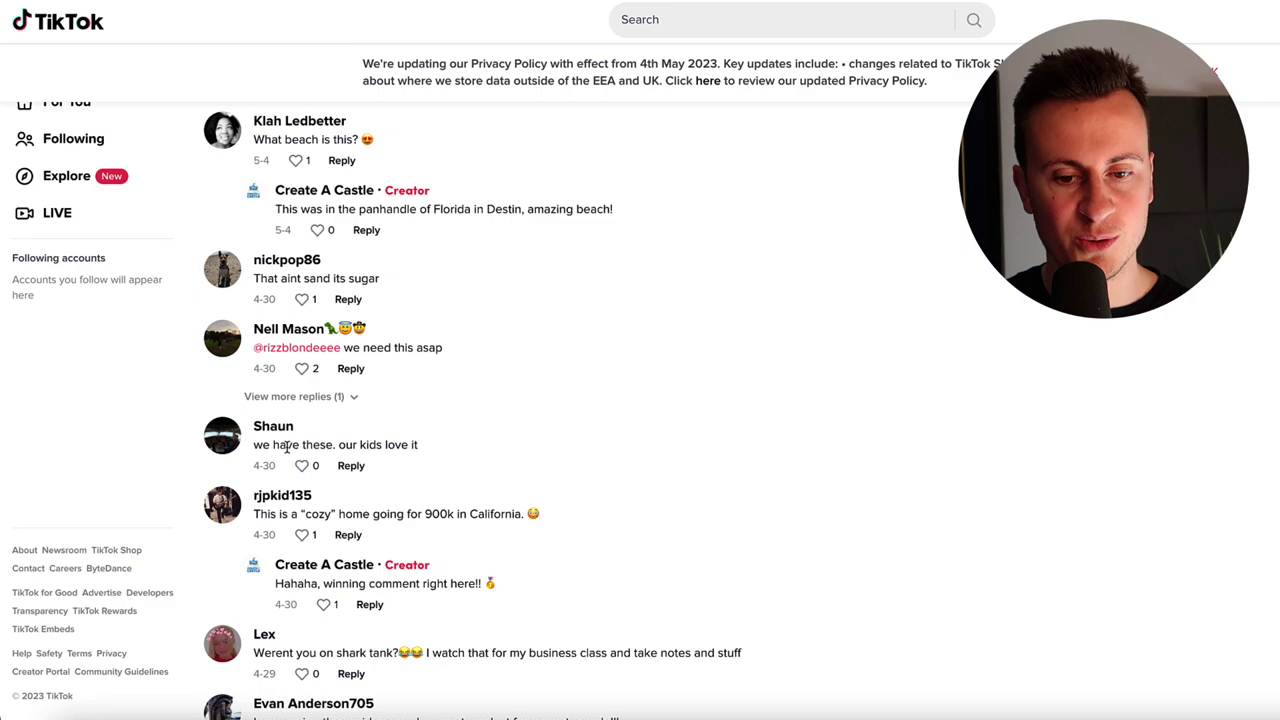
scroll(290, 445, down, 10)
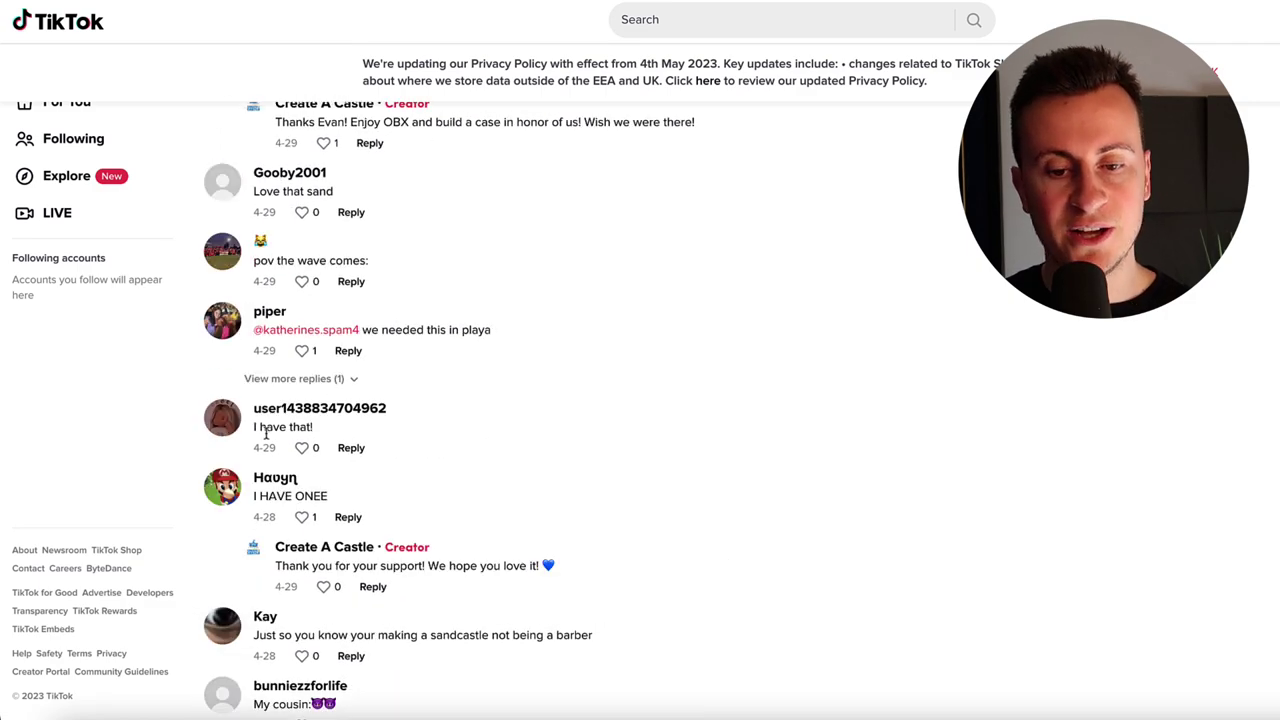
scroll(340, 510, down, 5)
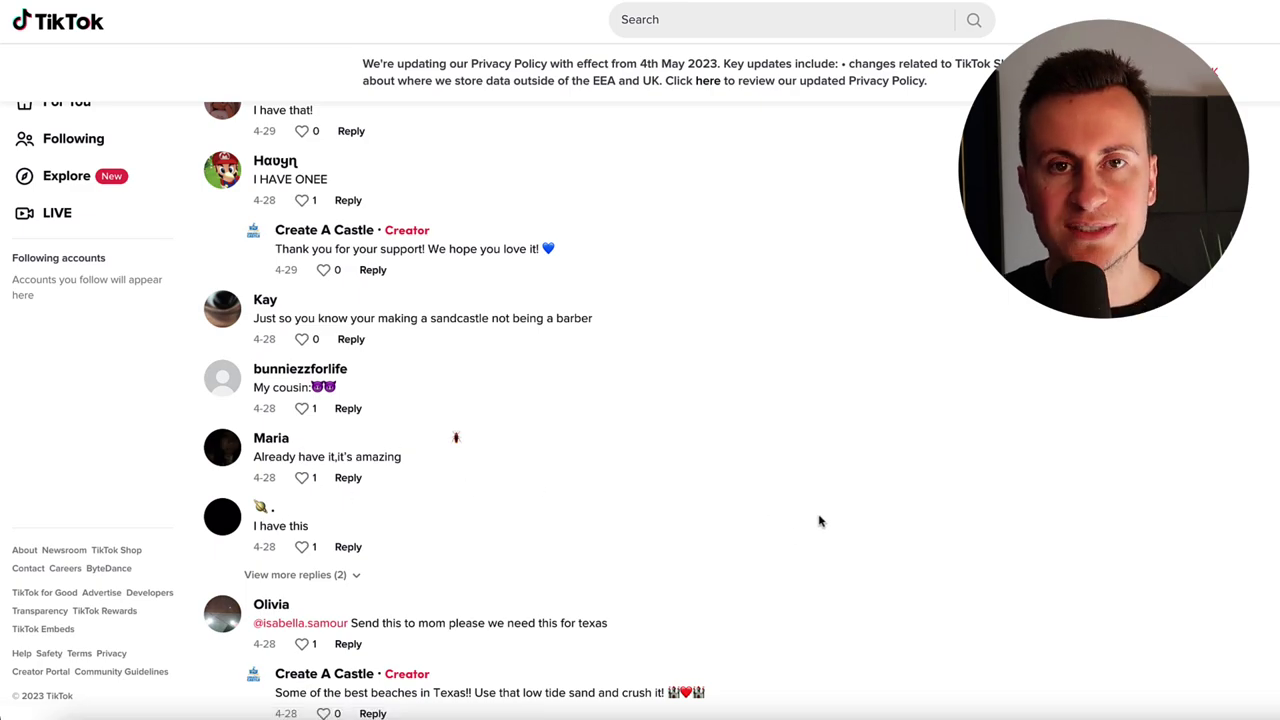
Step: Close the TikTok post, return to Minea and add the flip molds ad to the "Winning product April" list
scroll(845, 488, up, 20)
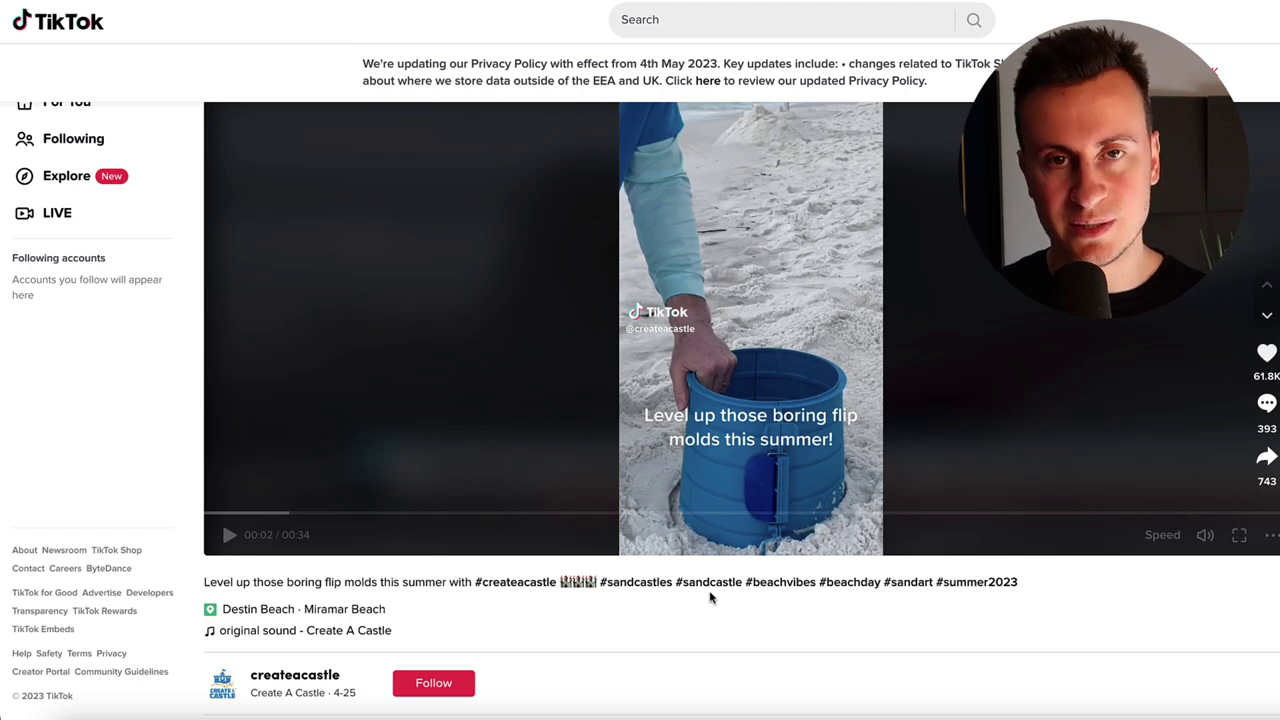
key(ctrl+w)
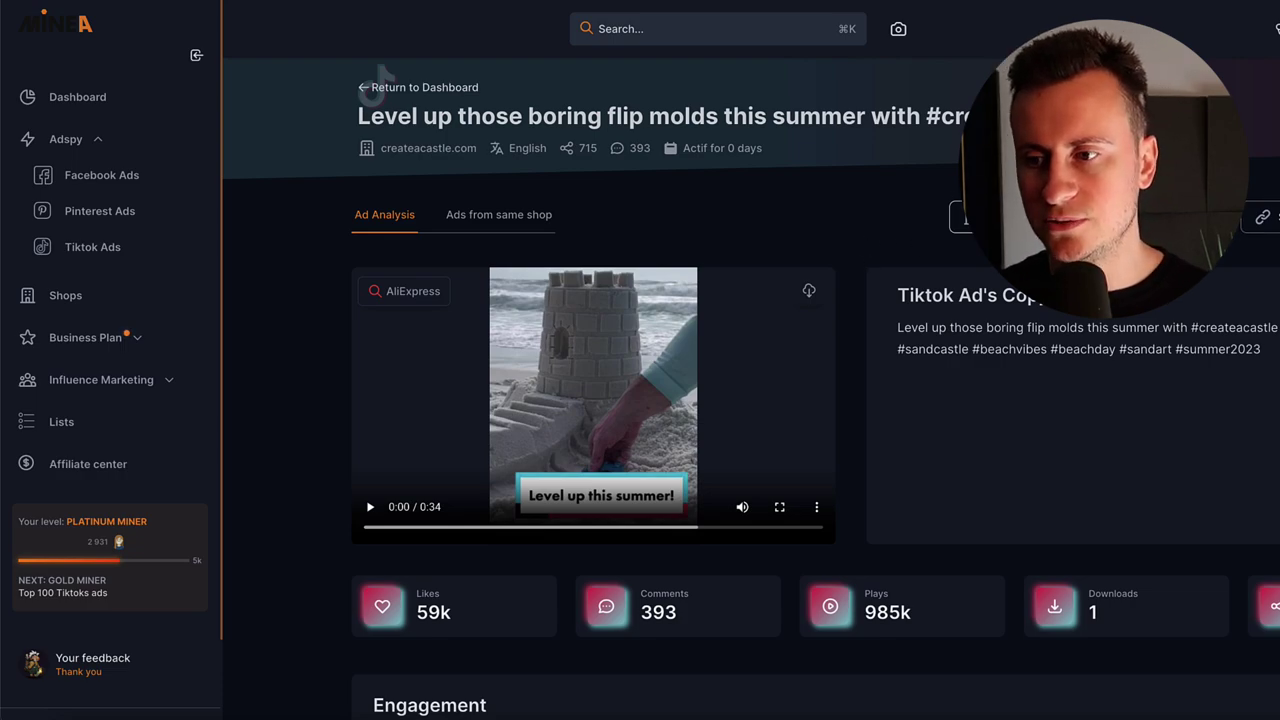
click(1279, 216)
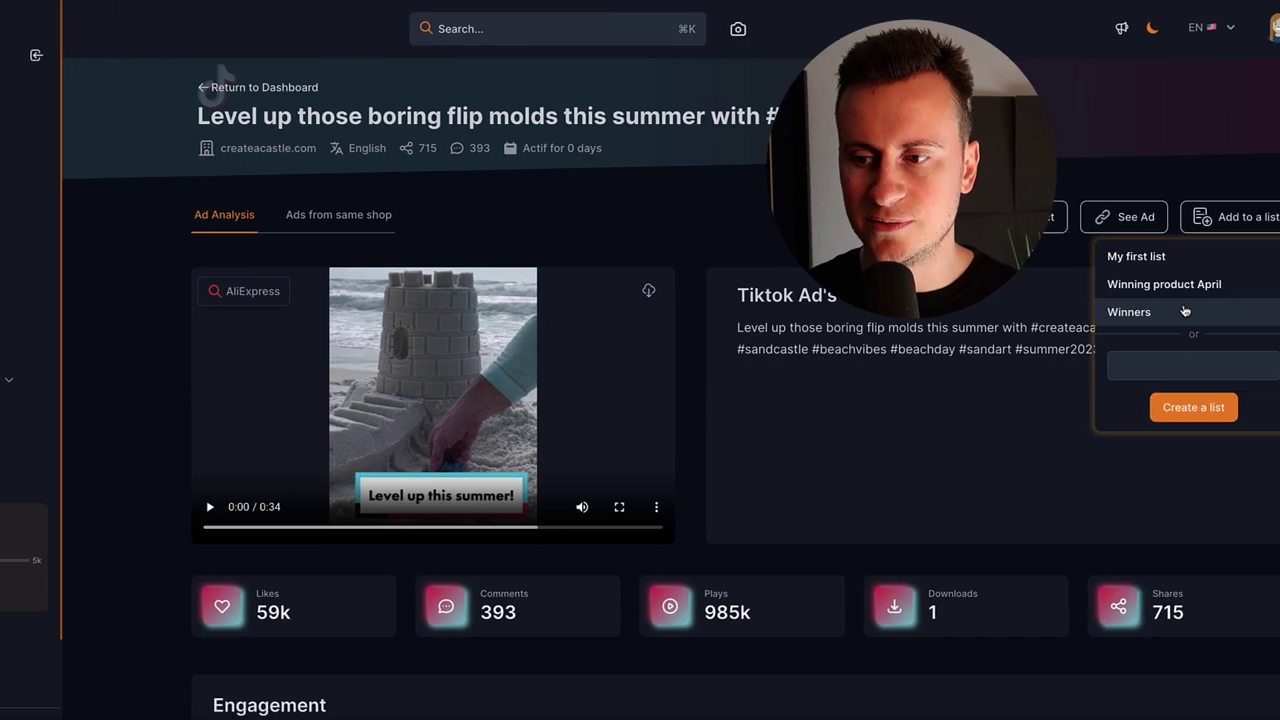
click(1185, 284)
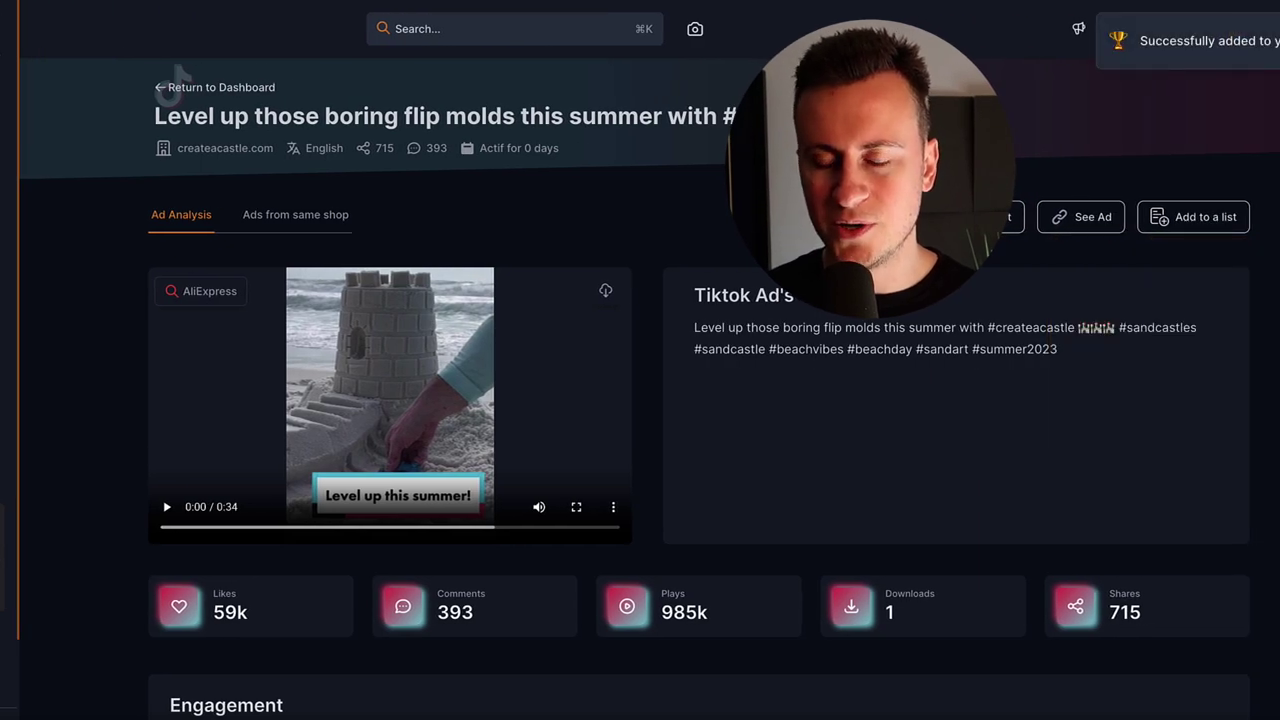